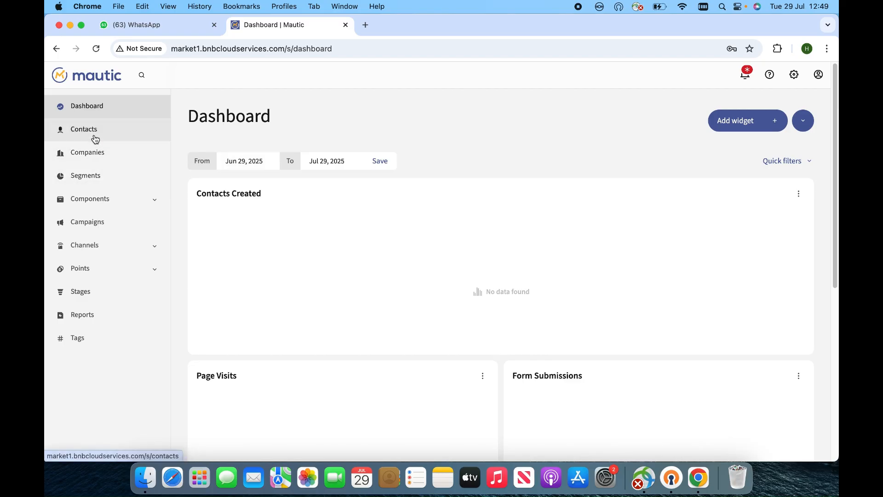
# Open the Contacts list, start a new contact, then back out to the still-empty list.
pyautogui.click(95, 137)
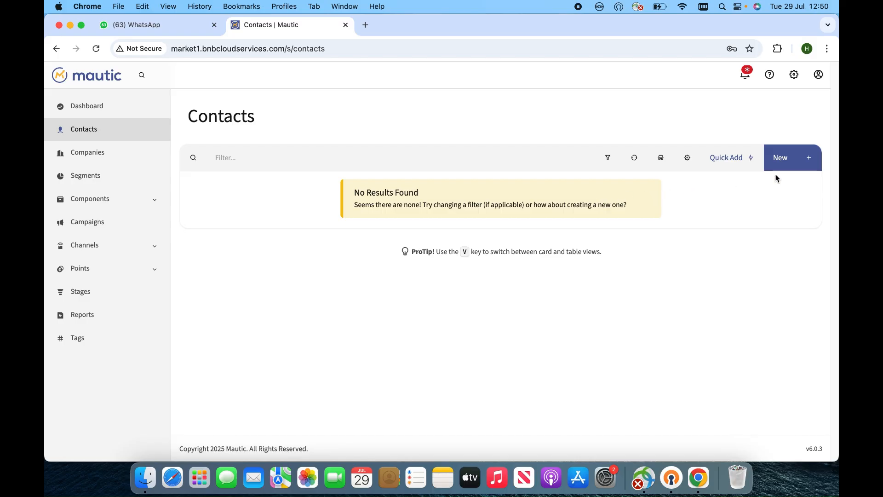
pyautogui.click(785, 161)
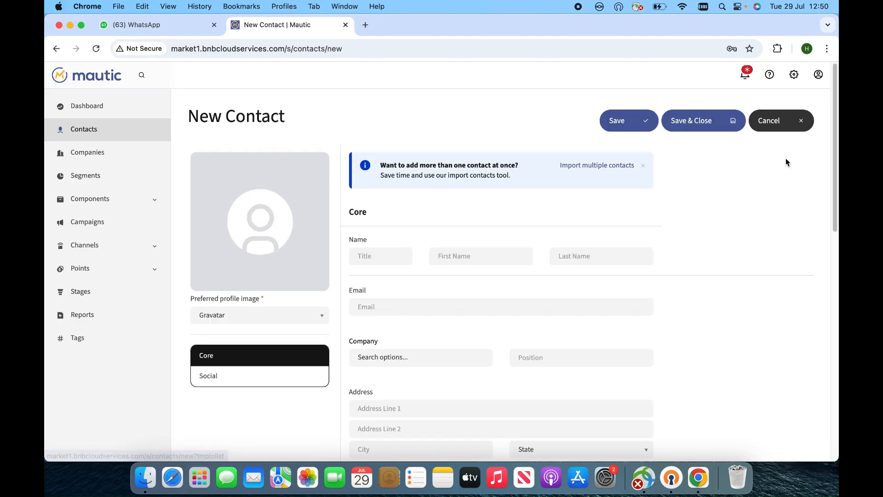
pyautogui.click(102, 131)
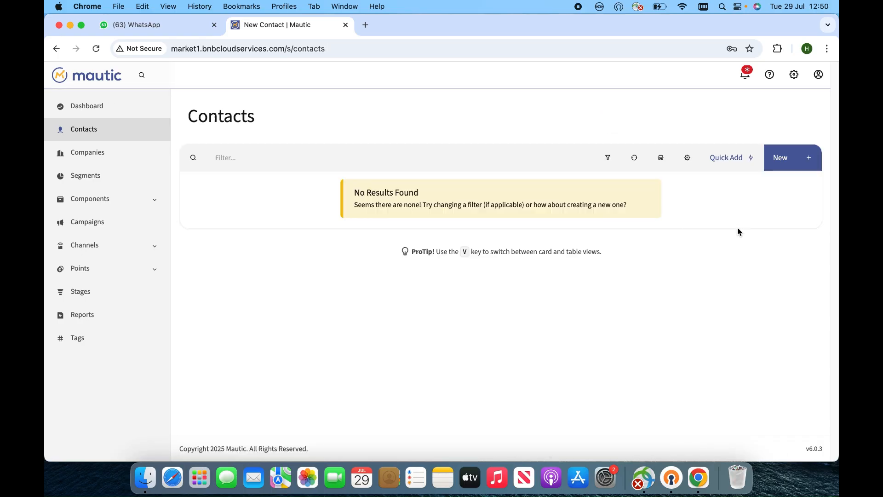
# In the Quick Add form, enter the contact's first name and last name.
pyautogui.click(728, 160)
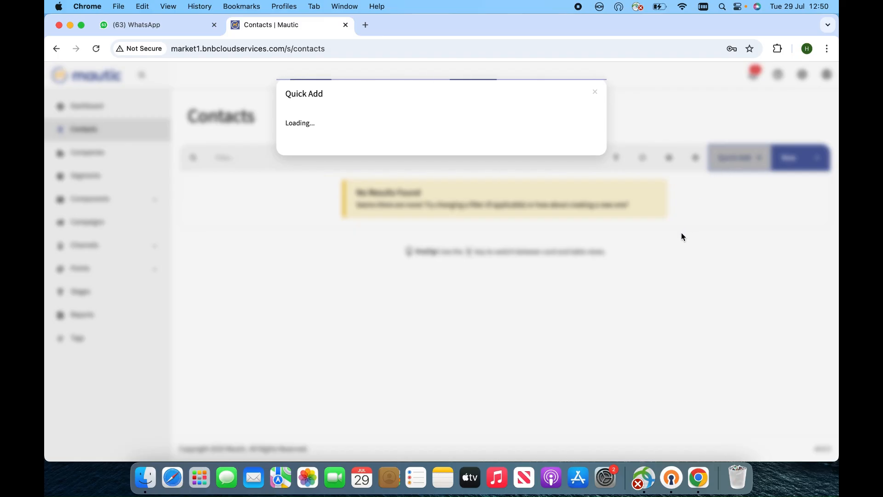
pyautogui.click(354, 142)
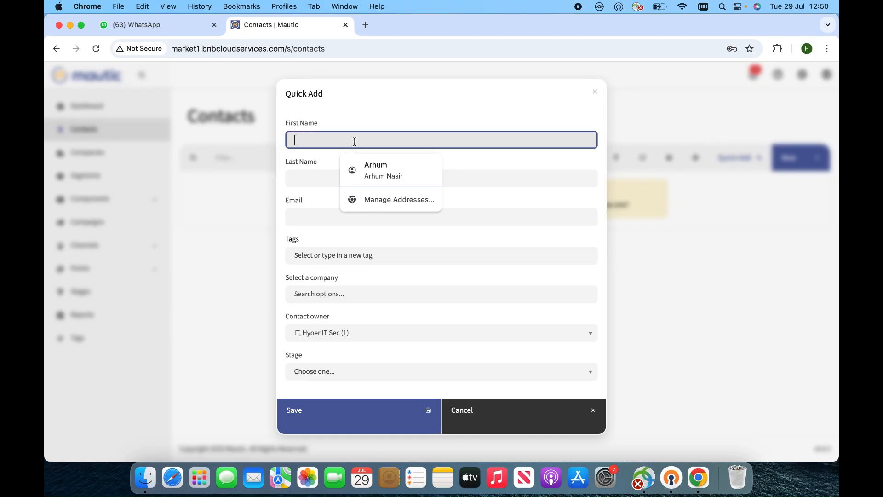
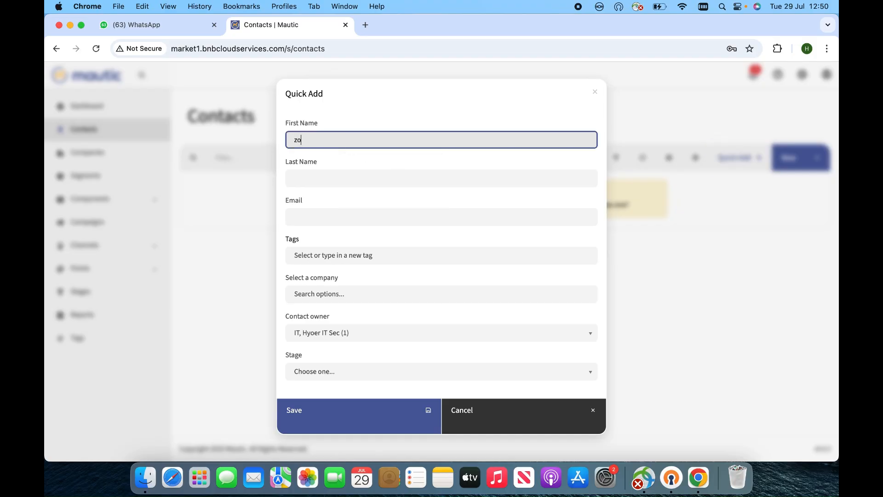
pyautogui.press('Tab')
pyautogui.click(327, 182)
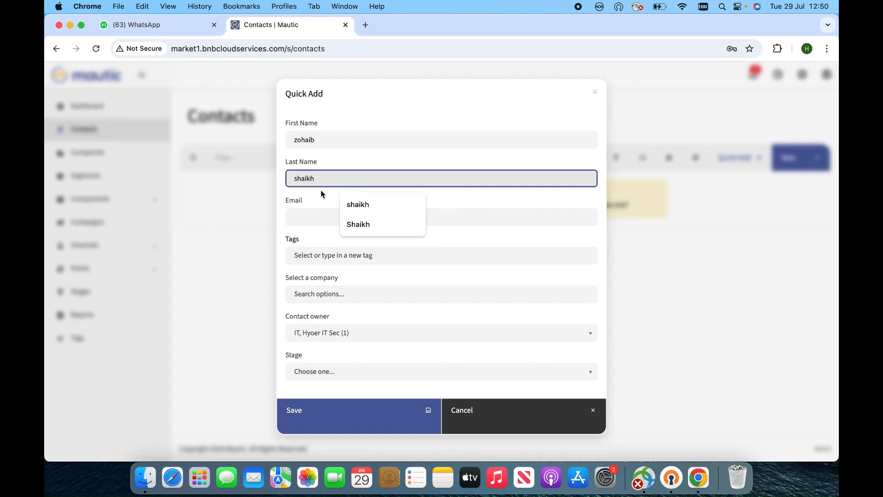
# Type and correct the contact's Gmail address, then dismiss the partly filled form.
pyautogui.click(311, 217)
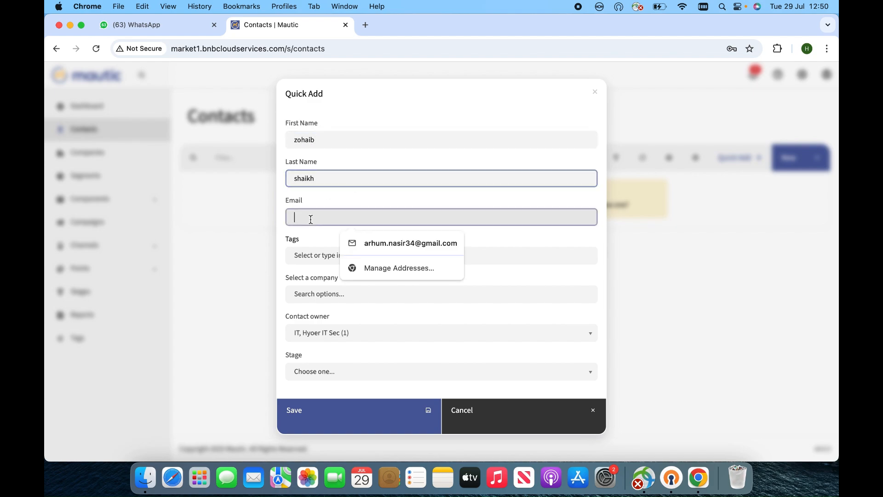
pyautogui.write('hidayat')
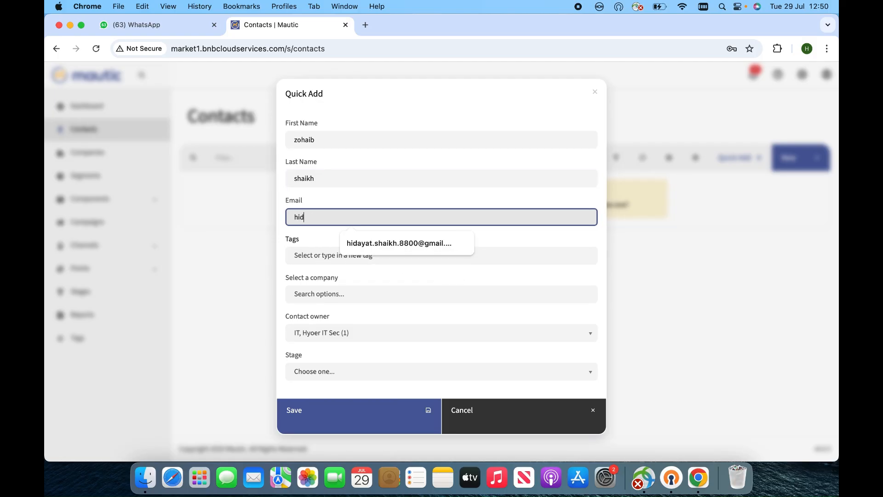
pyautogui.press('BackSpace')
pyautogui.press('BackSpace')
pyautogui.press('BackSpace')
pyautogui.press('BackSpace')
pyautogui.press('BackSpace')
pyautogui.press('BackSpace')
pyautogui.press('BackSpace')
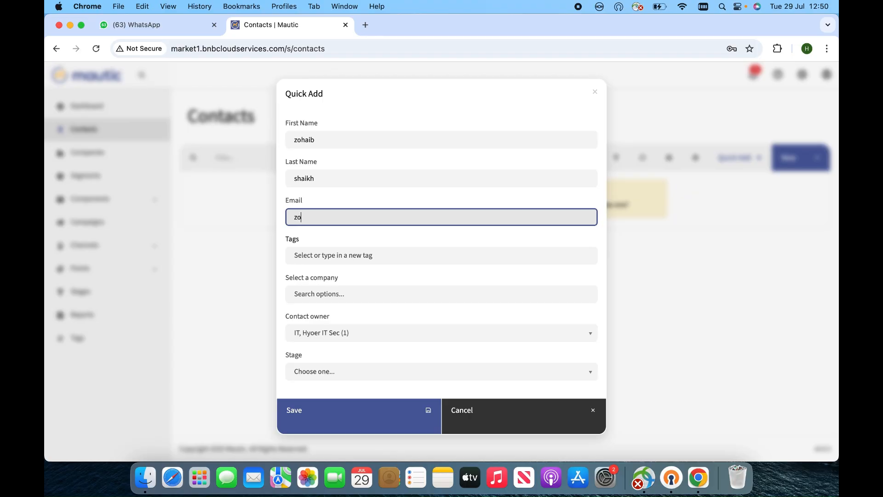
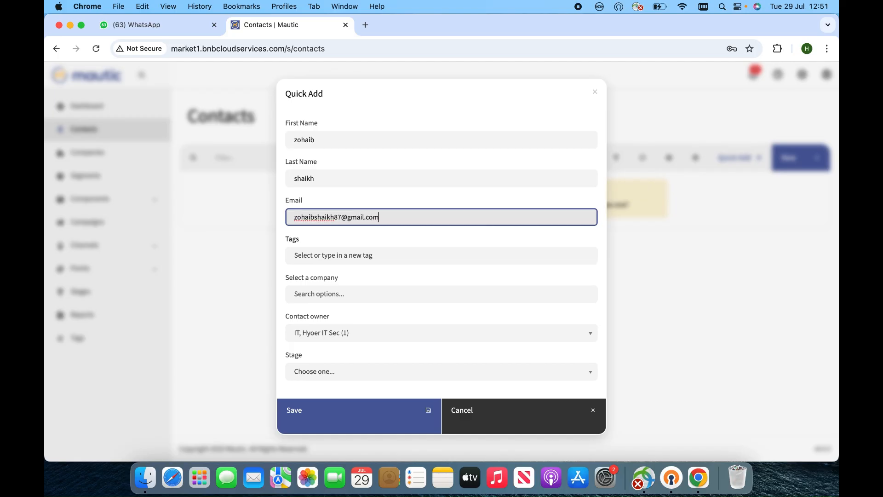
pyautogui.click(247, 278)
# Quick-add the contact with first name, last name and the suggested e-mail, and save it.
pyautogui.click(734, 158)
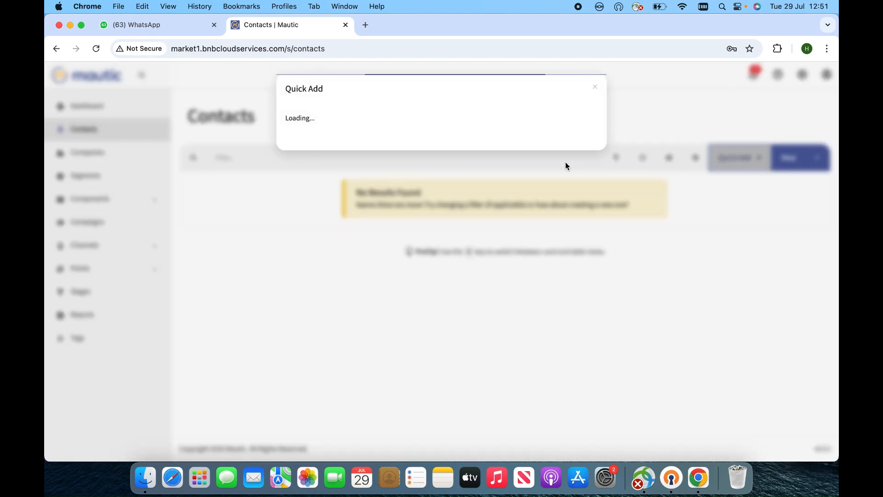
pyautogui.click(335, 138)
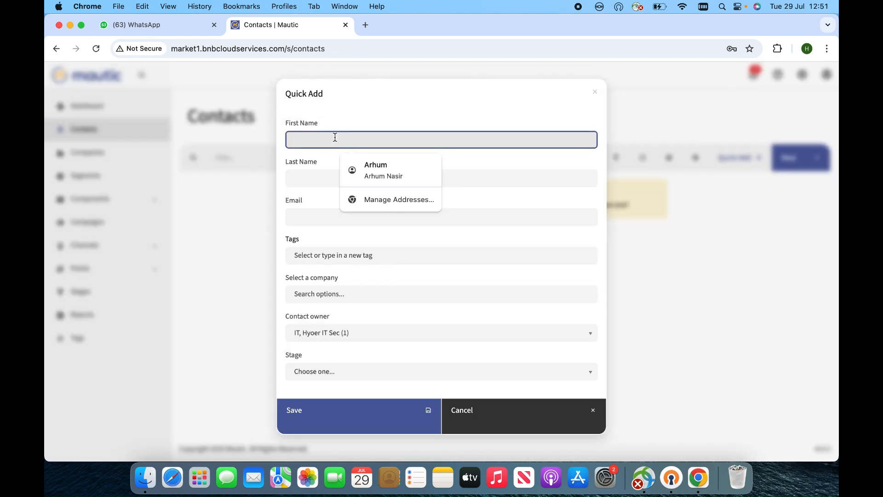
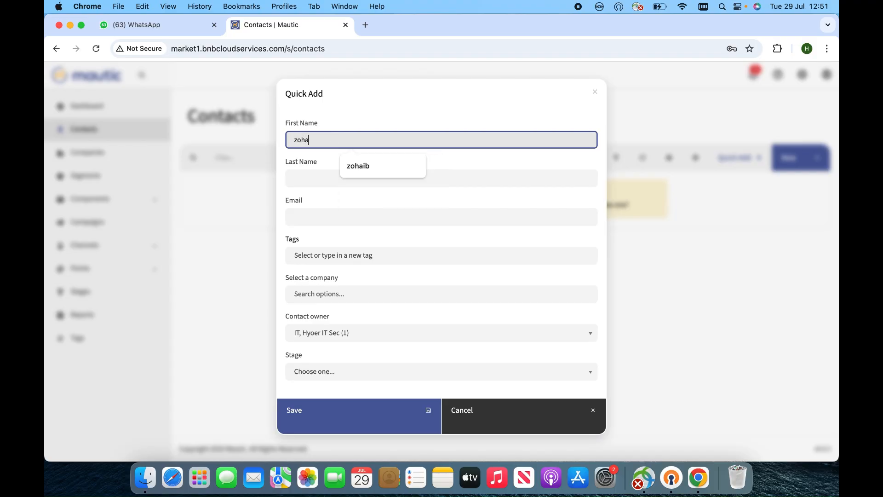
pyautogui.click(310, 176)
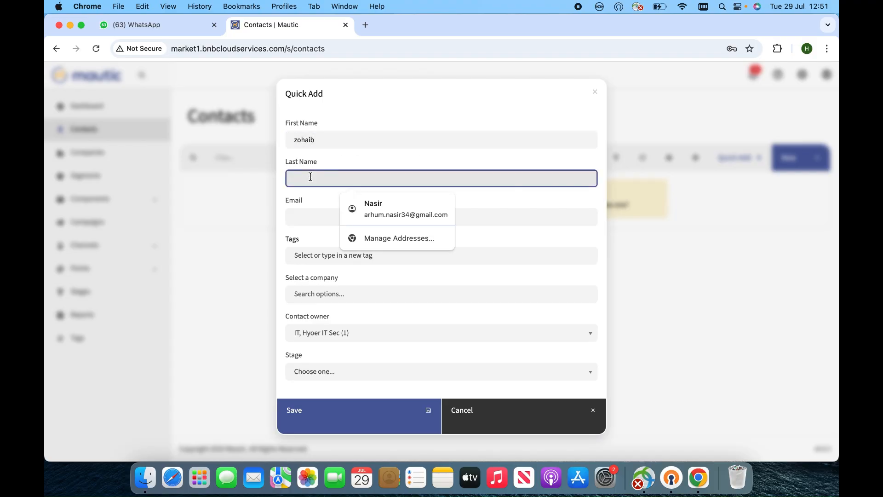
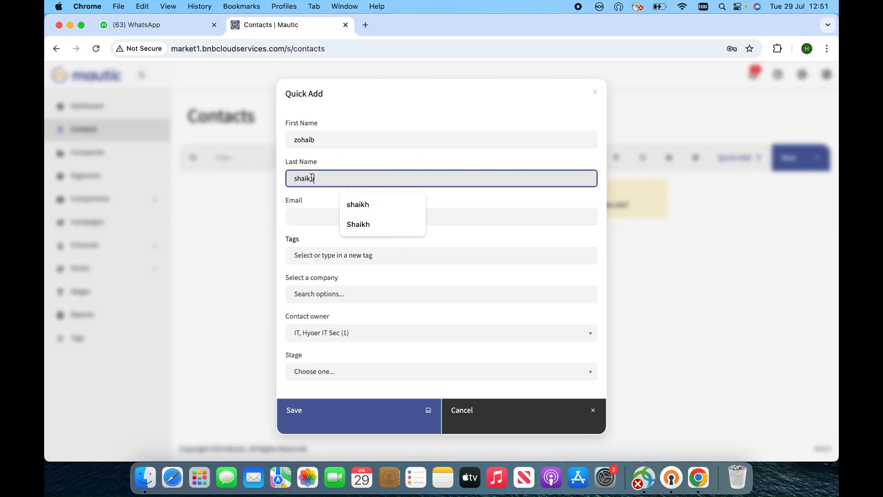
pyautogui.click(325, 218)
pyautogui.write('zohaib')
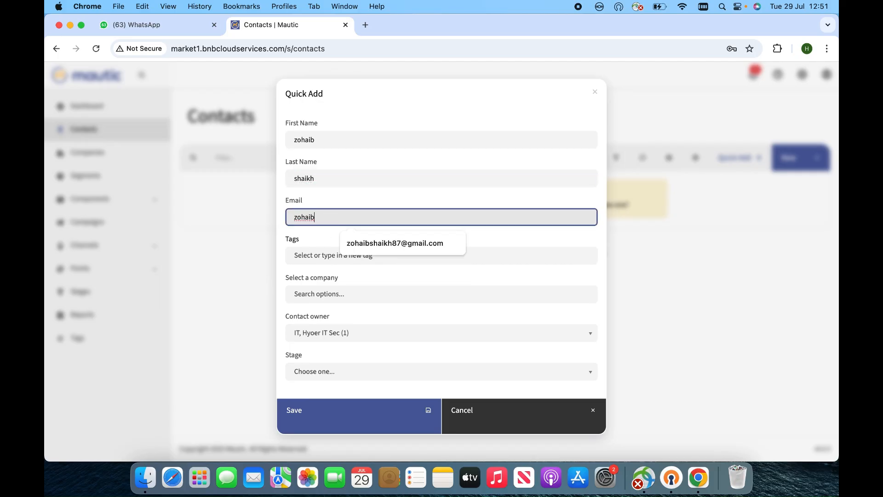
pyautogui.click(407, 247)
pyautogui.click(375, 419)
pyautogui.click(374, 419)
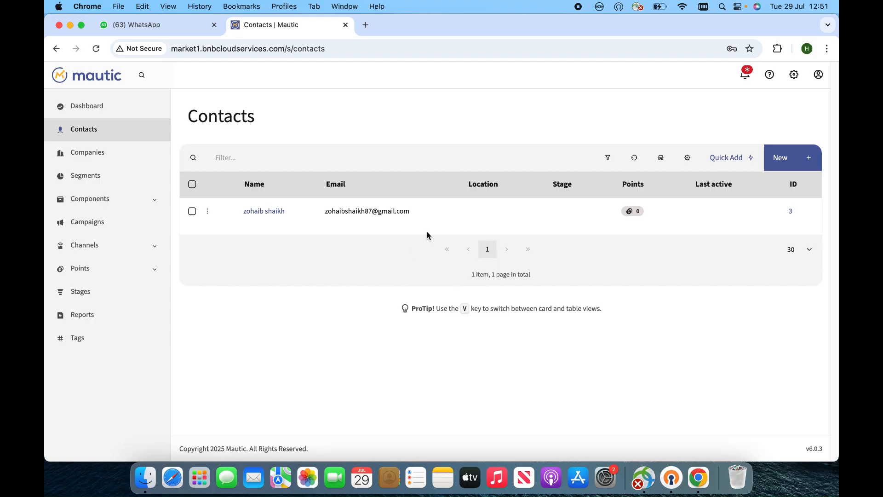
# Export the single selected contact to Excel.
pyautogui.click(192, 212)
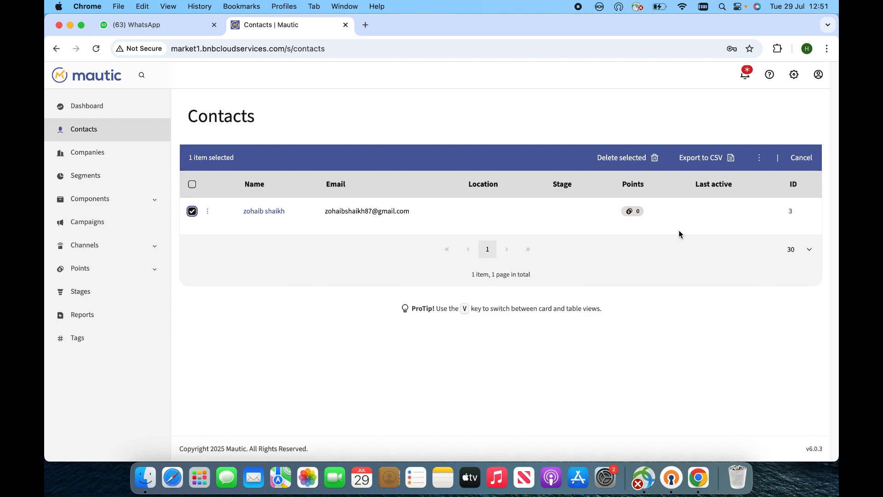
pyautogui.click(760, 161)
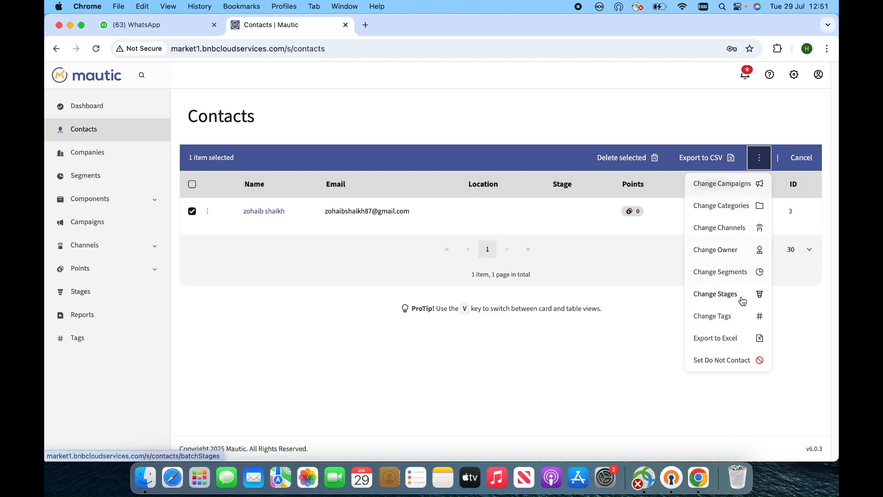
pyautogui.click(713, 341)
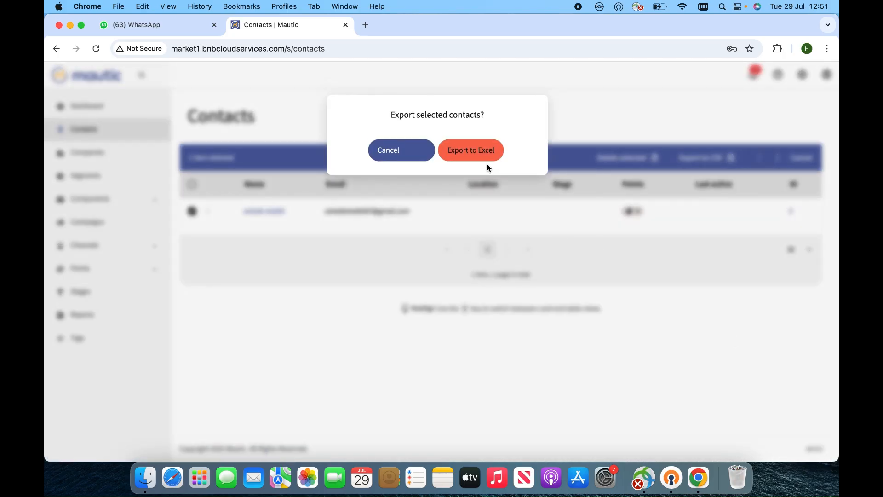
pyautogui.click(483, 157)
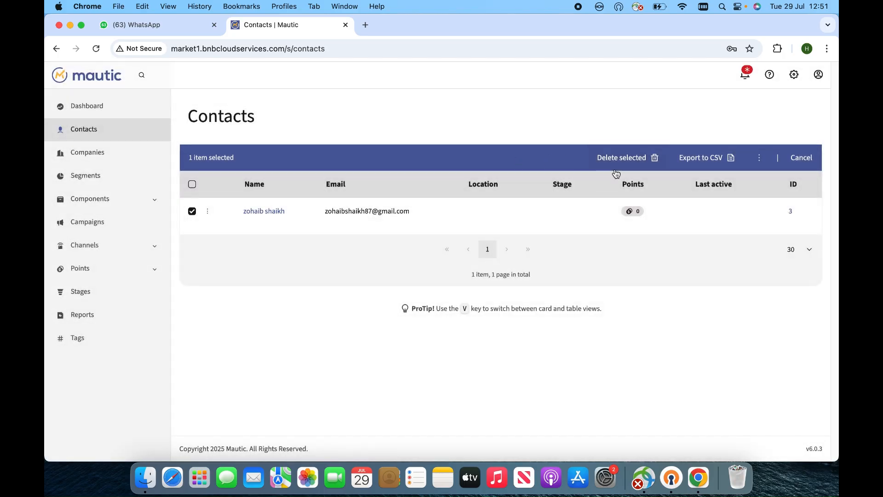
# Save the contacts_july-29-2025 export to Downloads, keep the download and open it.
pyautogui.click(689, 156)
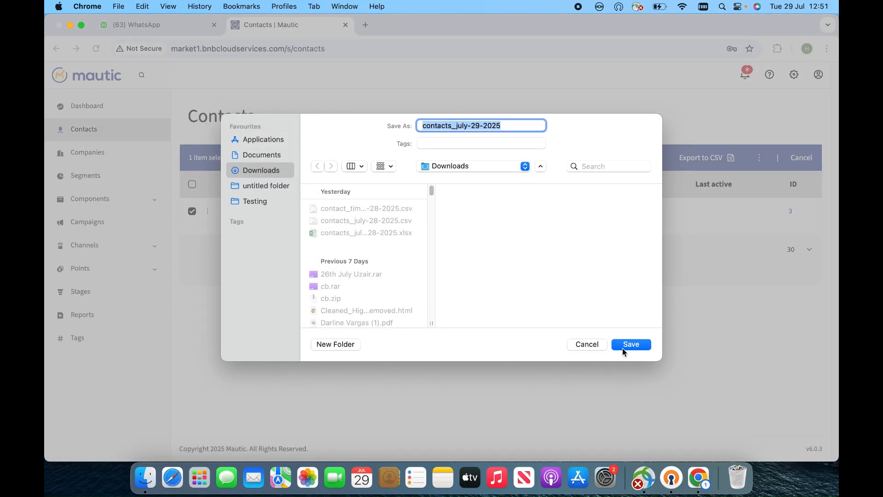
pyautogui.click(630, 345)
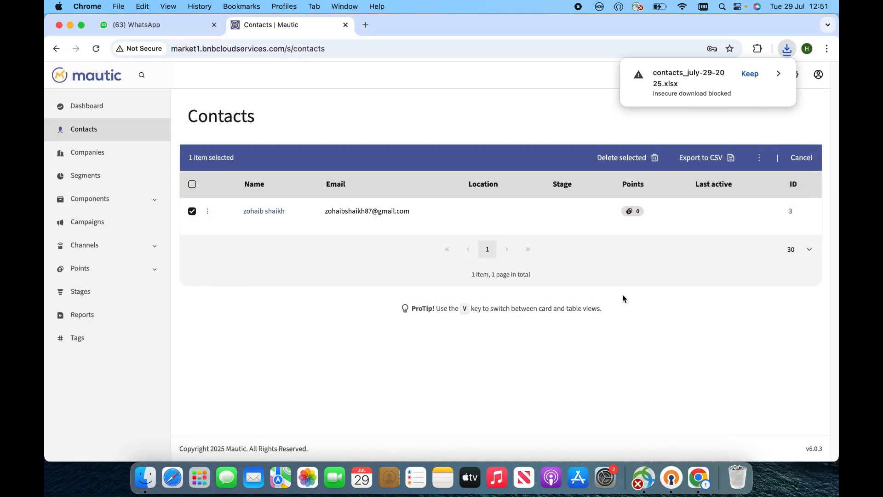
pyautogui.click(750, 74)
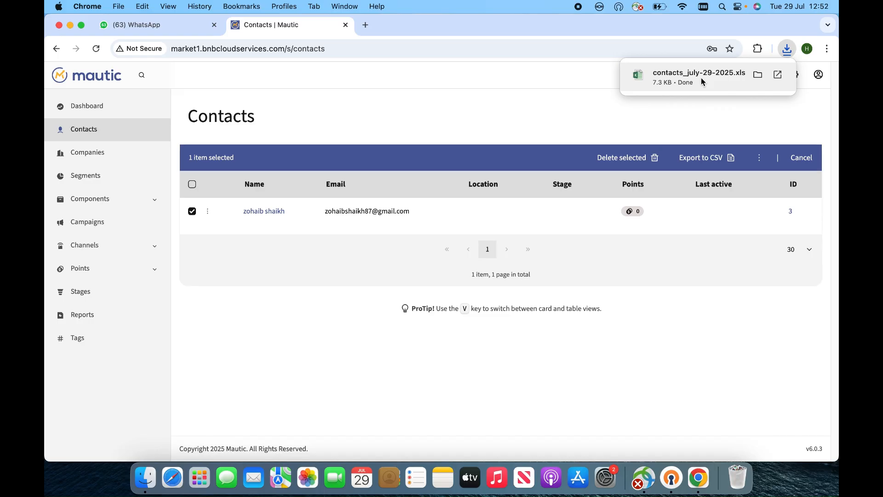
pyautogui.click(701, 79)
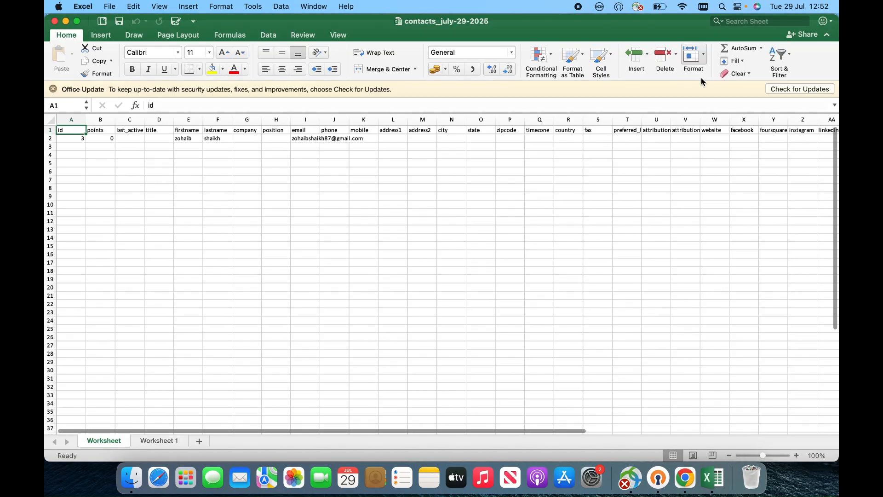
# Fill row 3 with id 4, 0 points, and the new contact's first and last name.
pyautogui.click(796, 455)
pyautogui.click(796, 455)
pyautogui.click(796, 455)
pyautogui.click(796, 455)
pyautogui.click(797, 455)
pyautogui.click(796, 455)
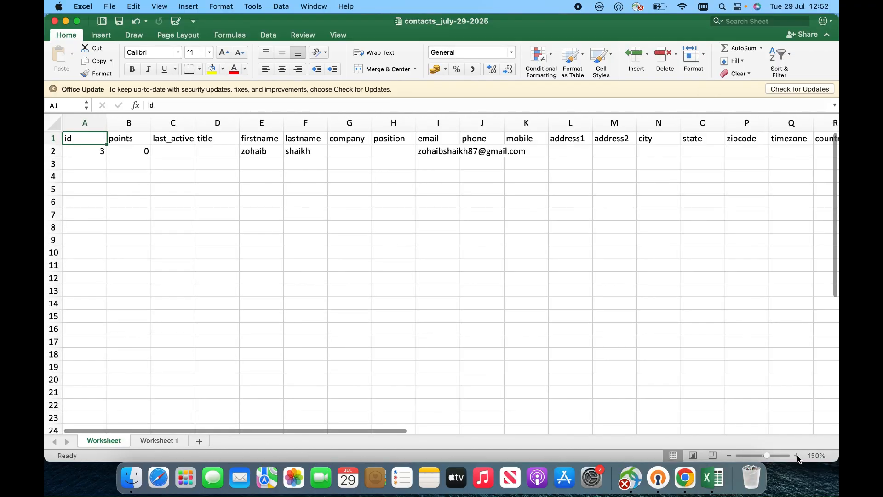
pyautogui.click(796, 455)
pyautogui.click(326, 173)
pyautogui.click(117, 171)
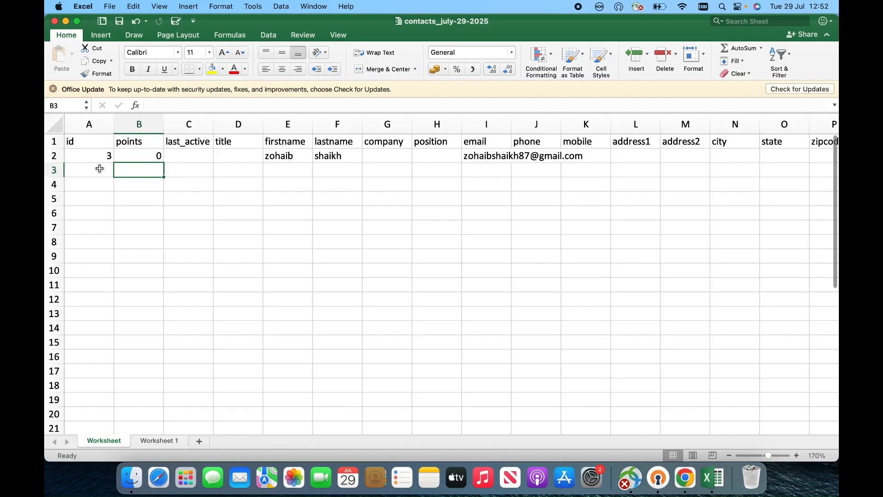
pyautogui.click(107, 172)
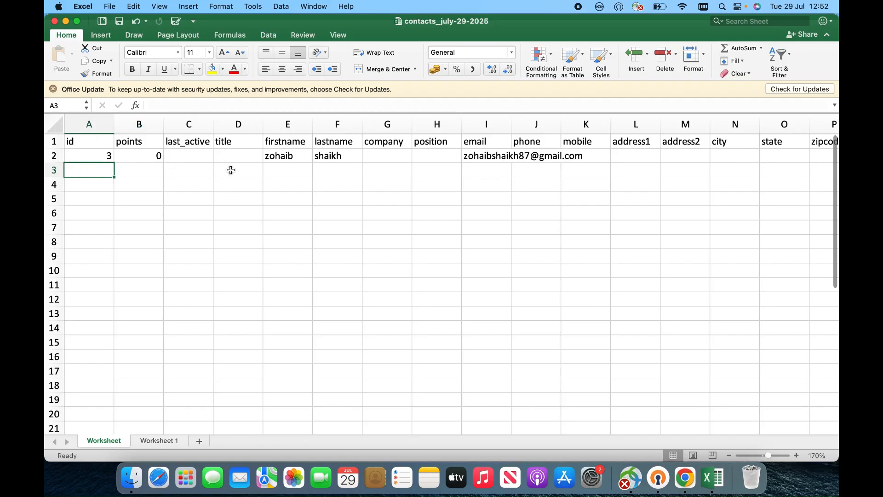
pyautogui.write('4')
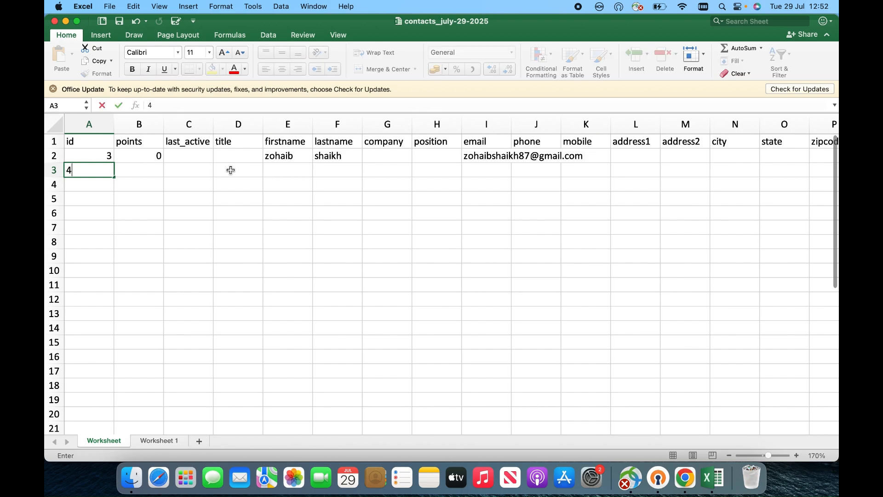
pyautogui.press('Tab')
pyautogui.write('0')
pyautogui.press('Tab')
pyautogui.press('Tab')
pyautogui.press('Tab')
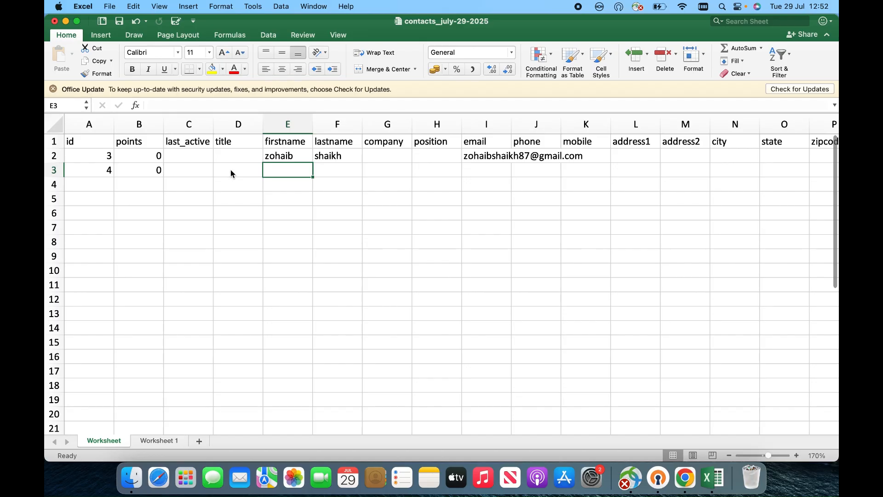
pyautogui.press('Tab')
pyautogui.press('Return')
pyautogui.press('Tab')
pyautogui.press('Tab')
pyautogui.press('Tab')
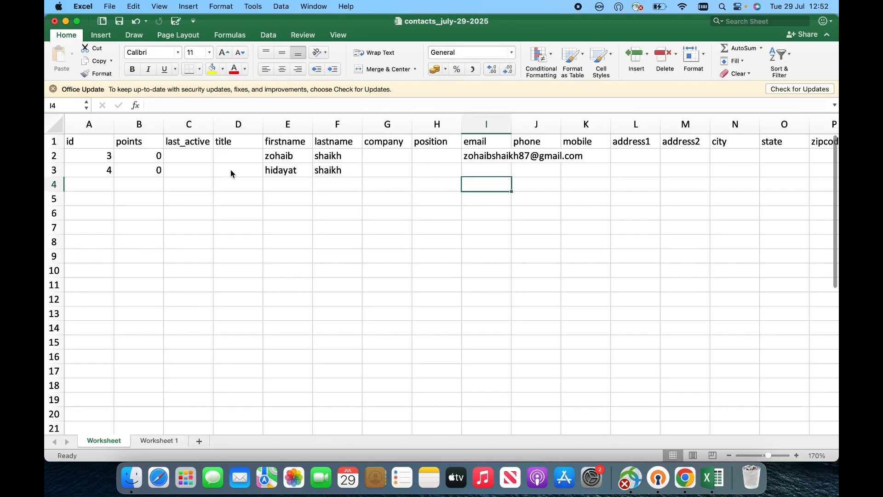
# Enter the new contact's e-mail address in I3 and check the first names in E2 and E3.
pyautogui.press('Up')
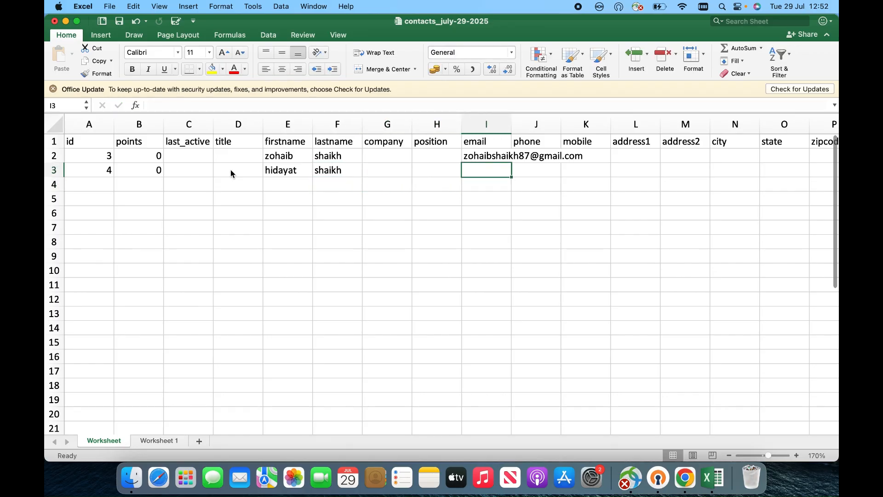
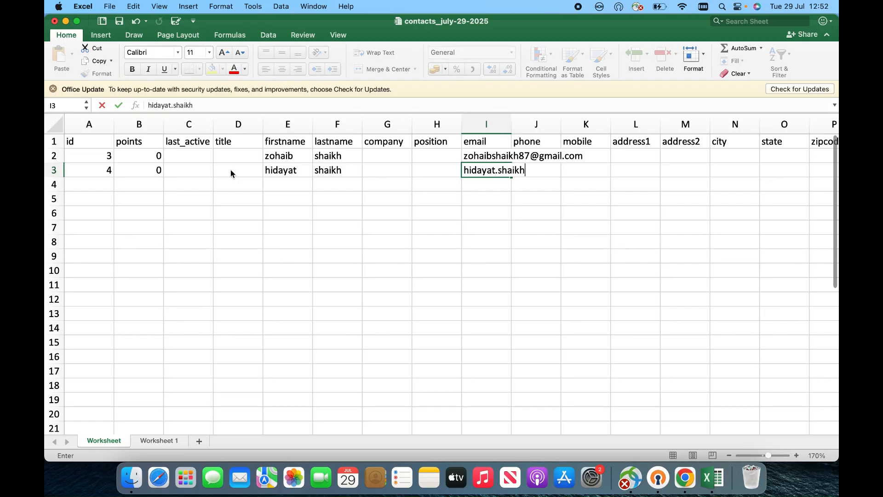
pyautogui.press('Return')
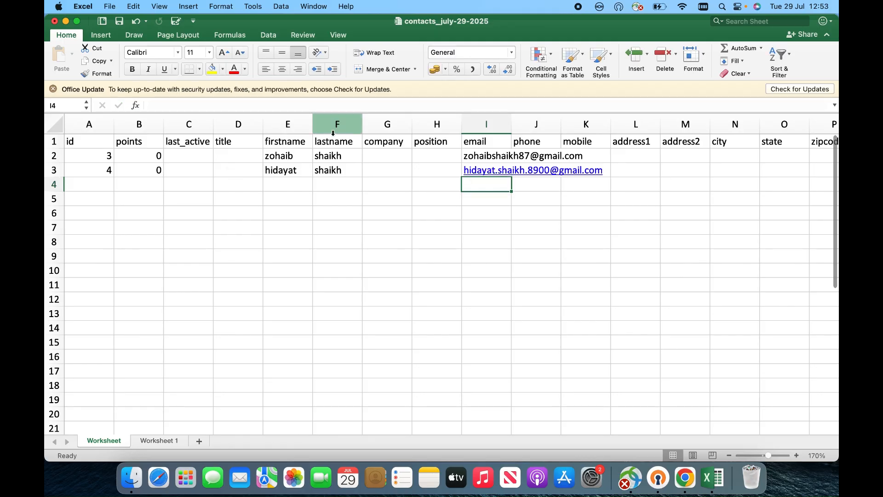
pyautogui.click(283, 156)
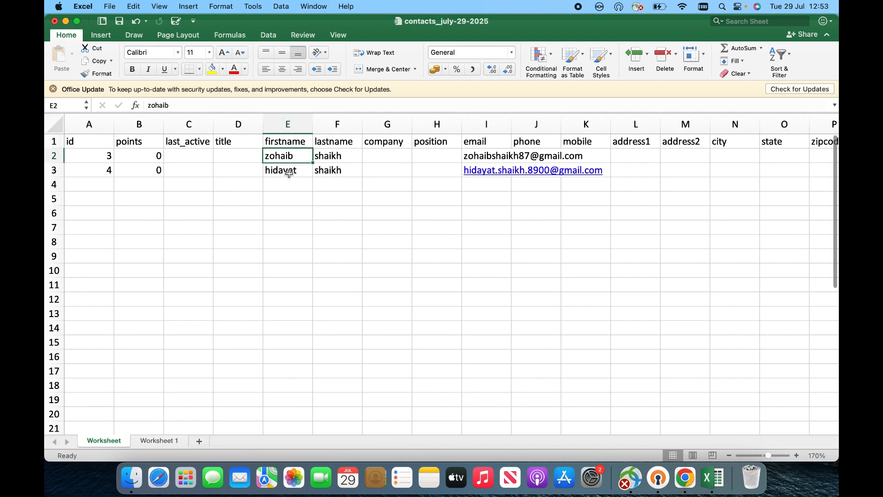
pyautogui.click(296, 172)
pyautogui.click(430, 185)
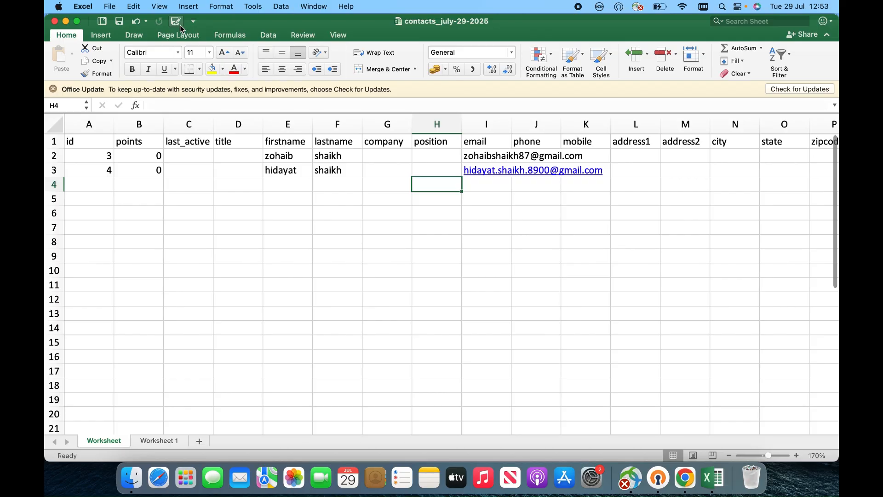
# Close the workbook and search Google for 'xlsx to csv free' in a new tab.
pyautogui.click(55, 22)
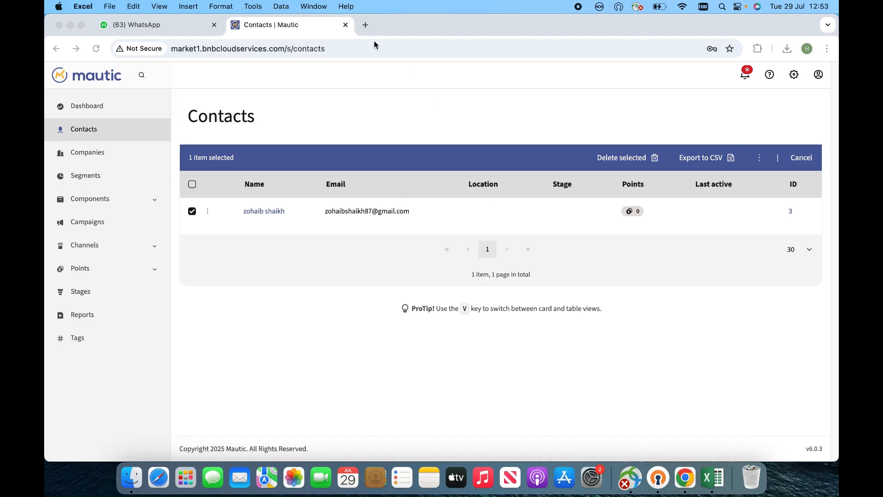
pyautogui.click(366, 25)
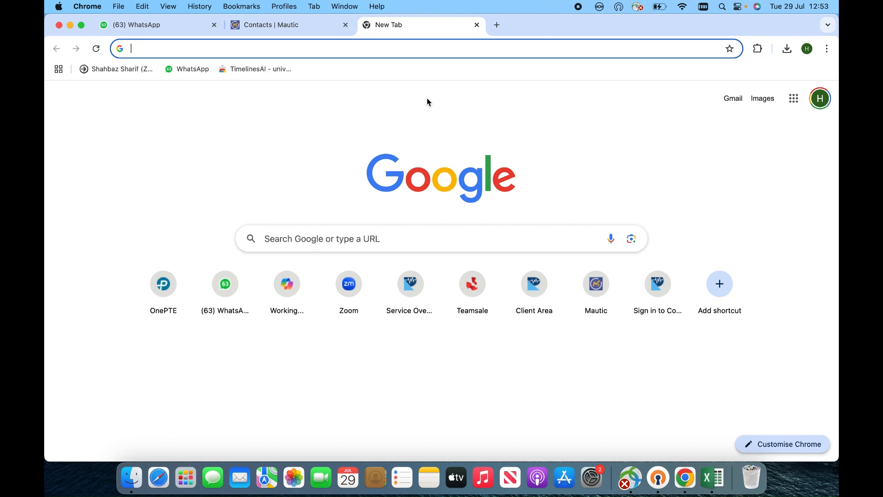
pyautogui.write('xl')
pyautogui.write('sx')
pyautogui.press('BackSpace')
pyautogui.press('BackSpace')
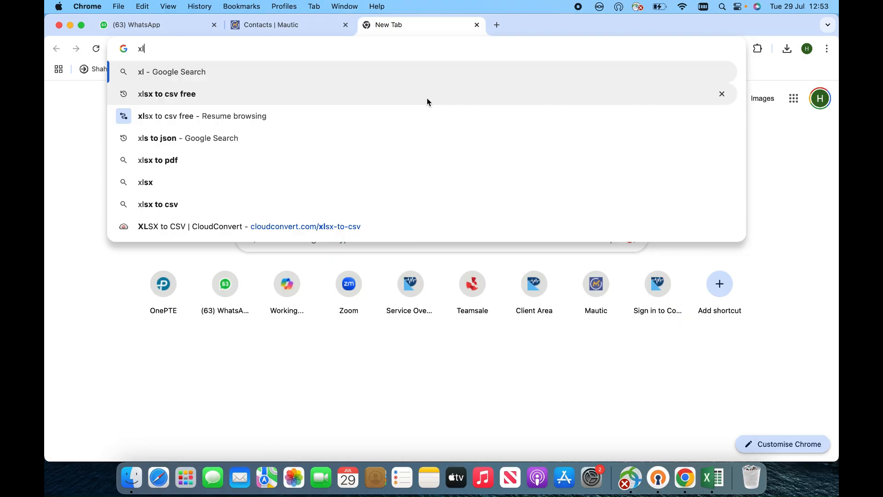
pyautogui.press('Down')
pyautogui.press('Return')
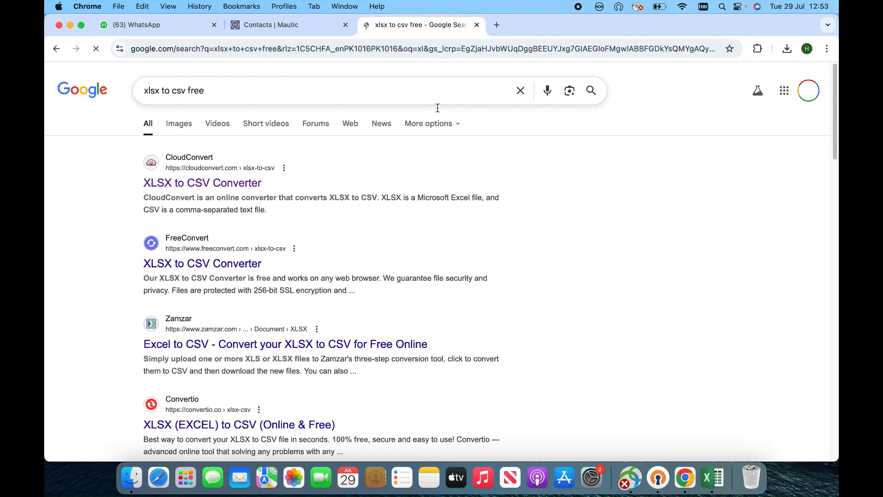
# Upload contacts_july-29-2025.xlsx to CloudConvert's XLSX to CSV converter and convert it.
pyautogui.click(224, 184)
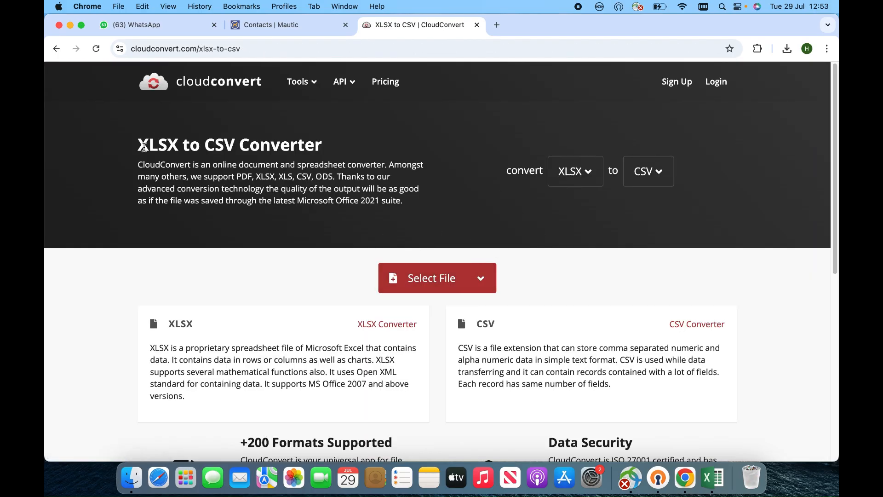
pyautogui.moveTo(138, 146); pyautogui.dragTo(312, 131)
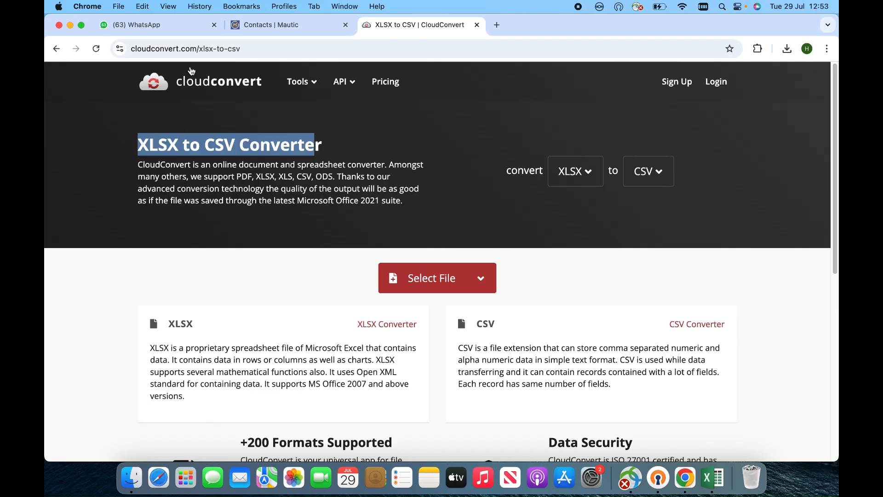
pyautogui.click(193, 145)
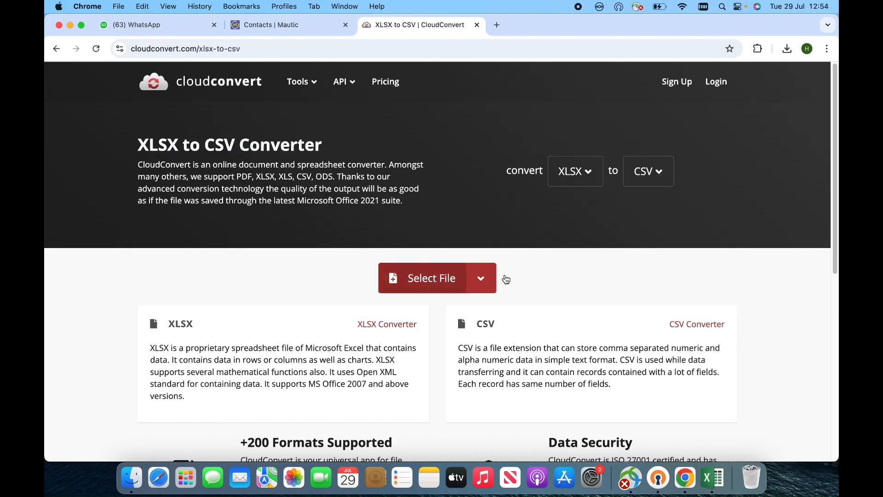
pyautogui.click(502, 278)
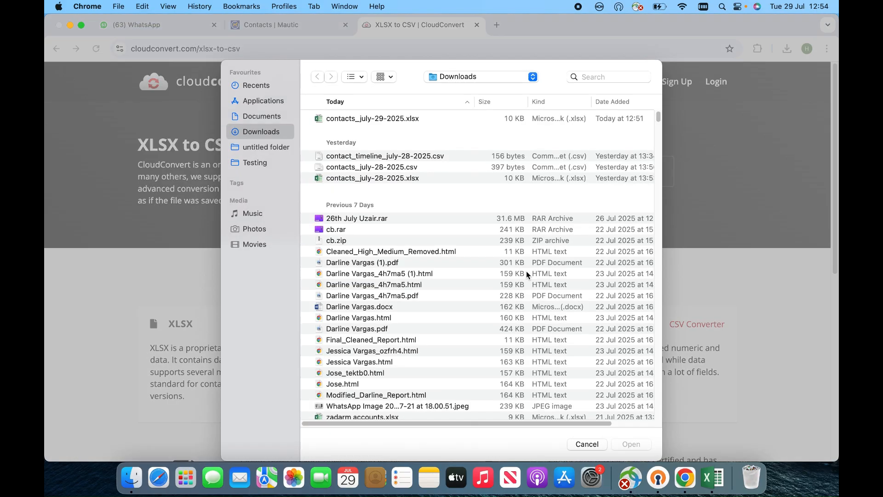
pyautogui.doubleClick(391, 119)
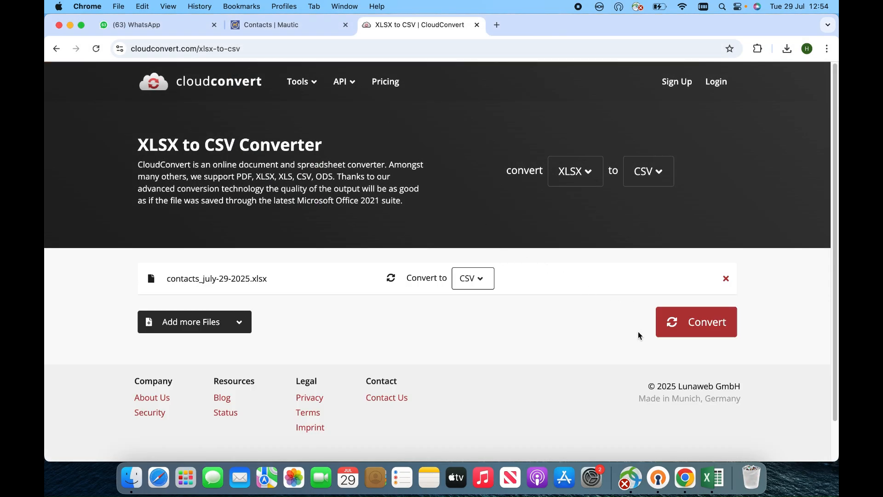
pyautogui.click(708, 337)
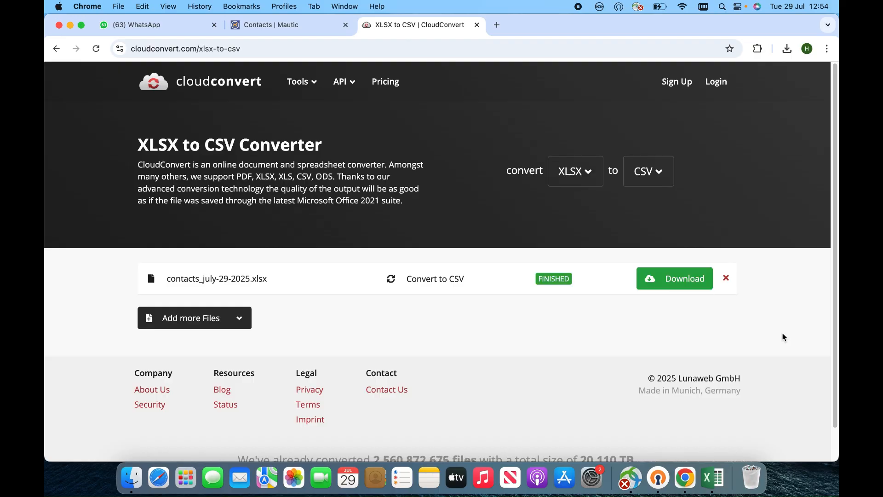
# Save contacts_july-29-2025.csv into Downloads and minimize the browser.
pyautogui.click(672, 288)
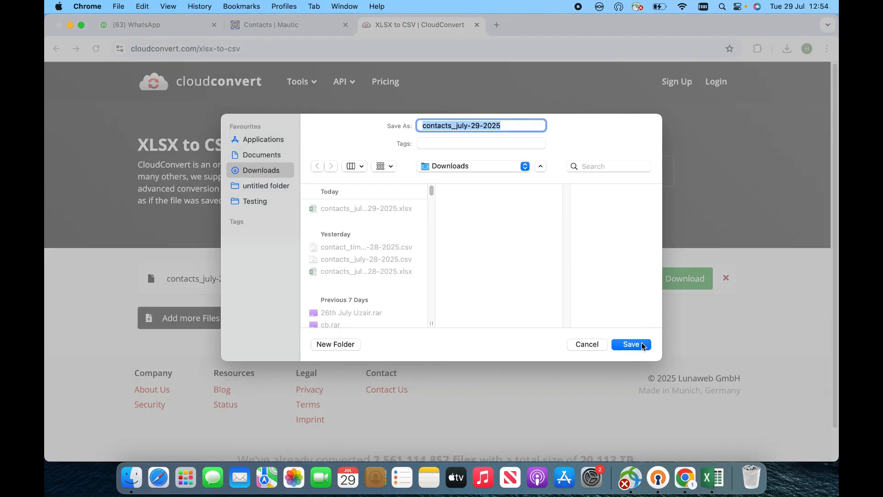
pyautogui.click(631, 345)
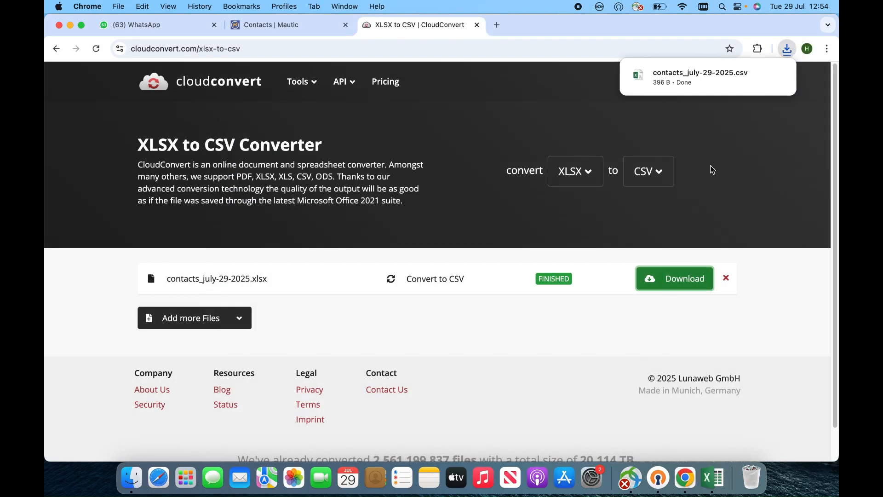
pyautogui.click(71, 26)
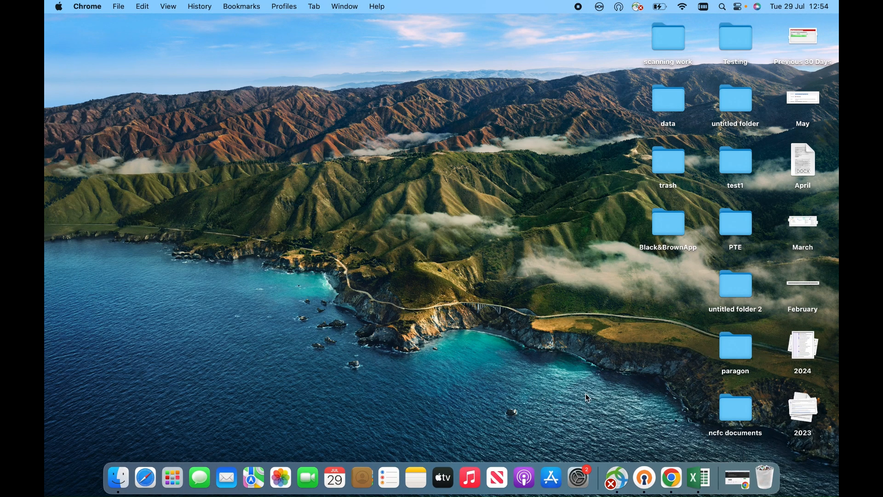
# Restore Chrome from the Dock and switch to the Contacts | Mautic tab.
pyautogui.click(738, 478)
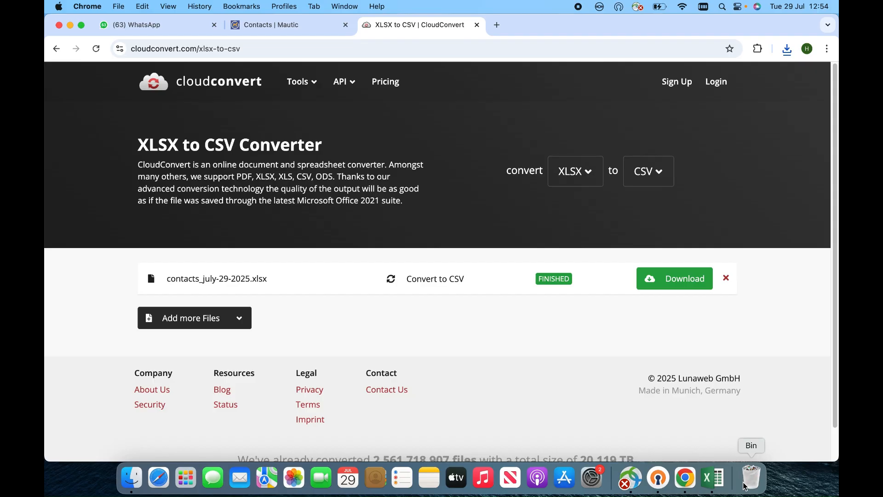
pyautogui.click(293, 30)
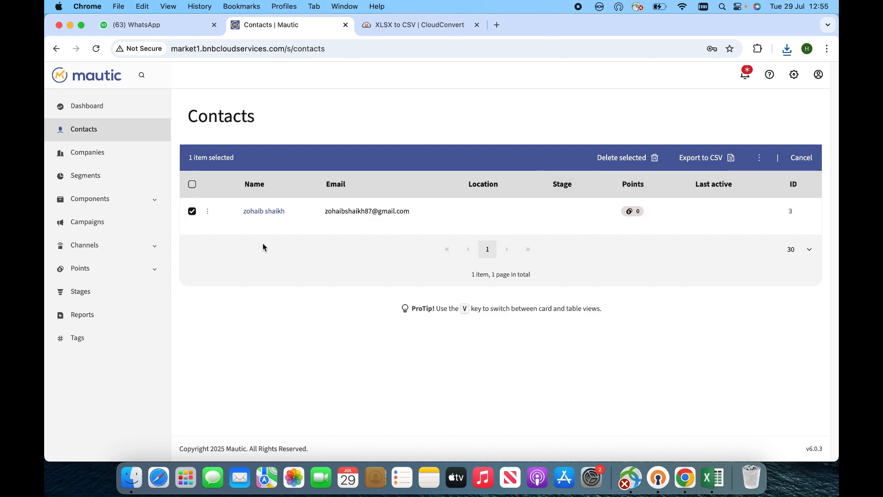
# Delete the only contact (ID 3) so the Contacts list shows No Results Found.
pyautogui.click(193, 212)
pyautogui.click(192, 211)
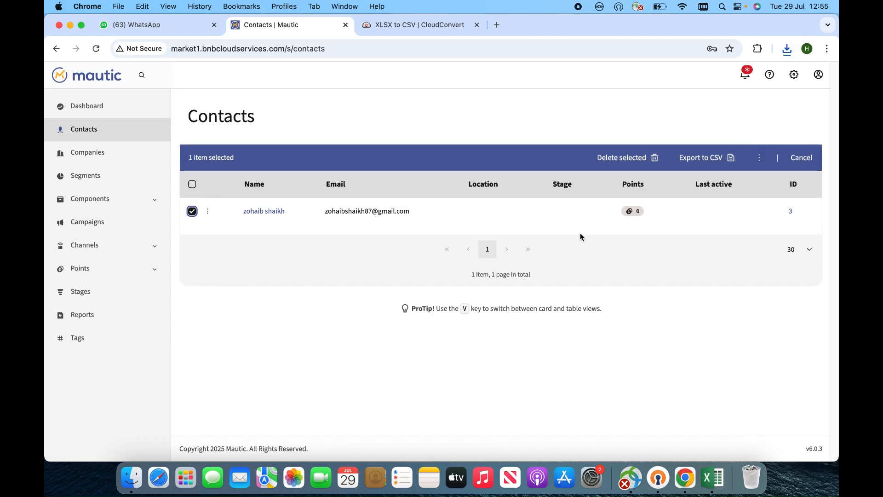
pyautogui.click(630, 166)
pyautogui.click(477, 154)
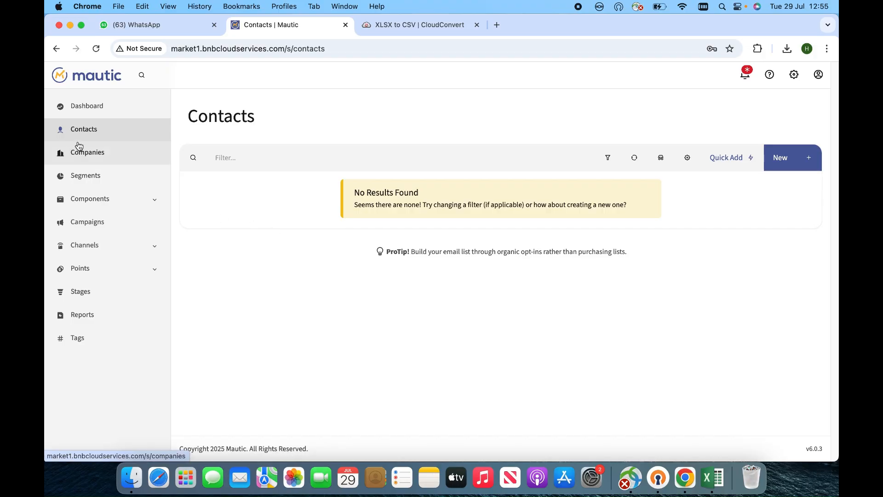
pyautogui.click(101, 180)
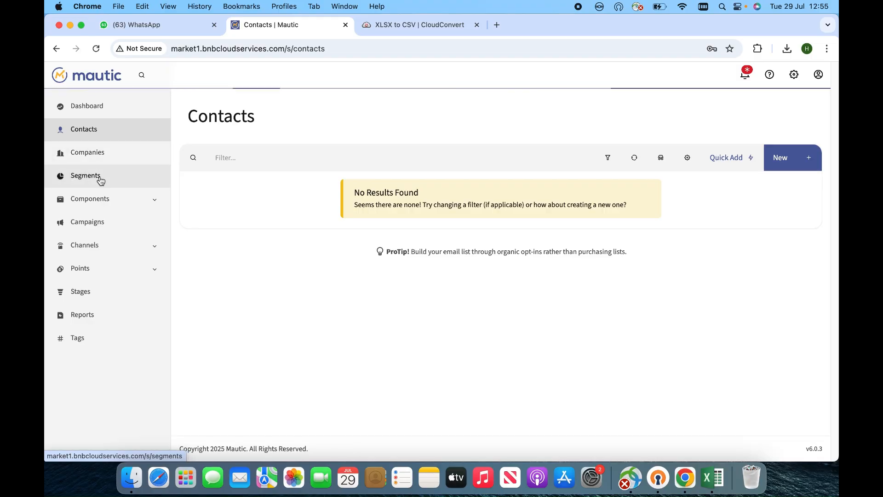
# Create a segment with name, alias and public name 'test', save it, and return to Contacts.
pyautogui.click(781, 161)
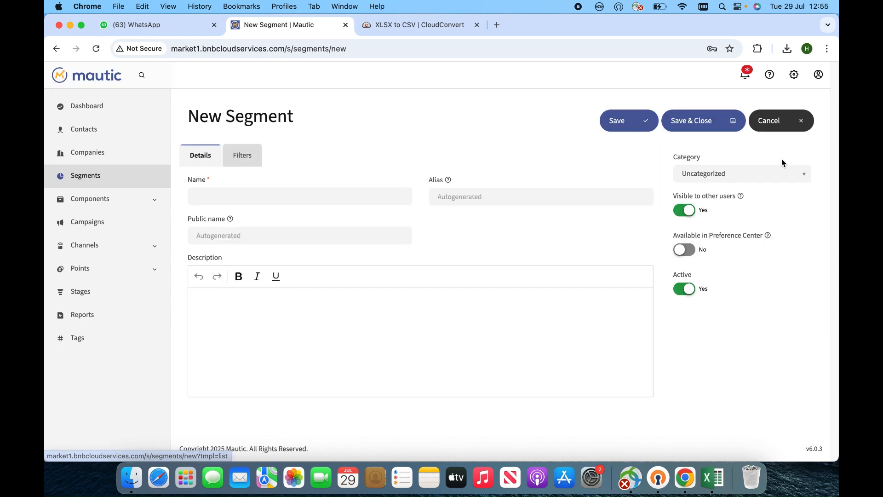
pyautogui.click(272, 195)
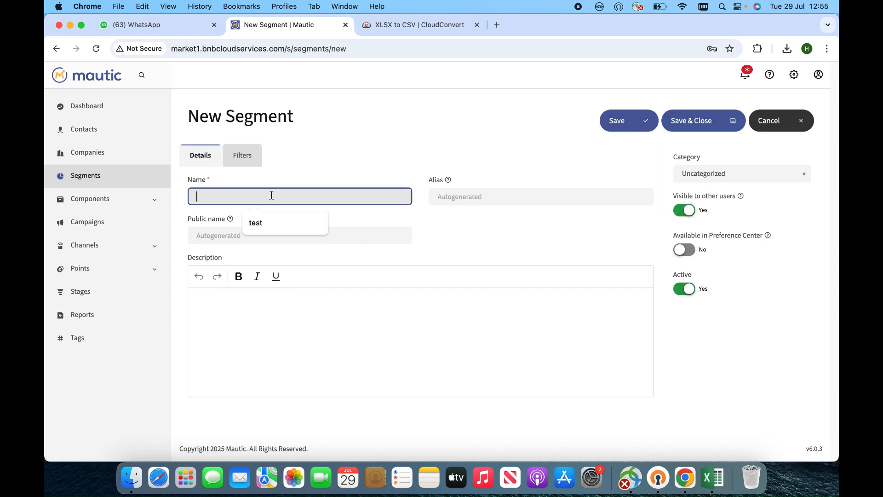
pyautogui.click(262, 223)
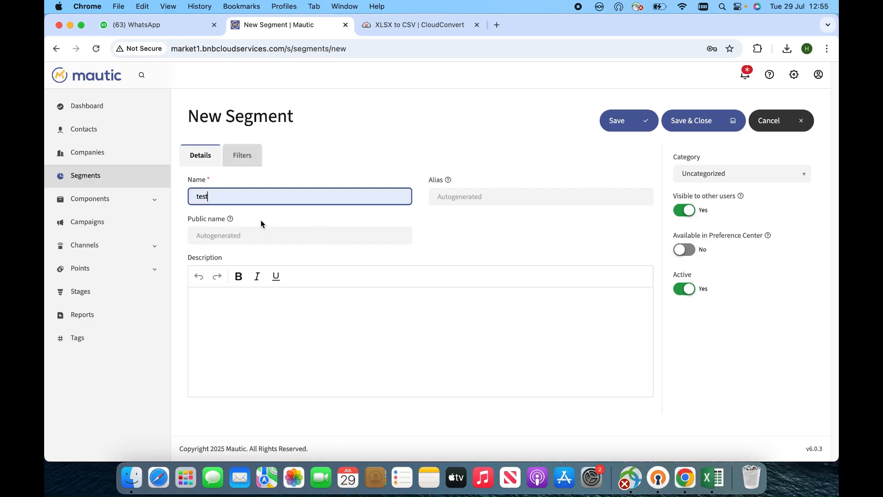
pyautogui.click(449, 197)
pyautogui.click(487, 226)
pyautogui.click(296, 235)
pyautogui.click(304, 259)
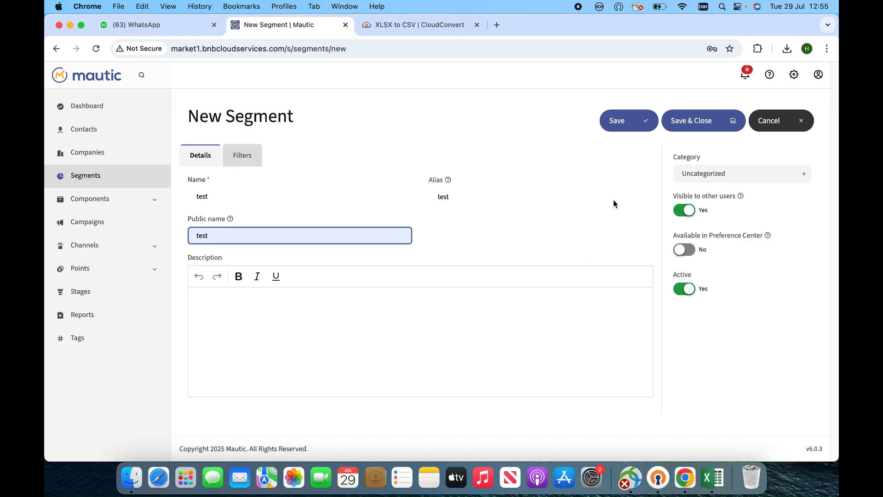
pyautogui.click(688, 122)
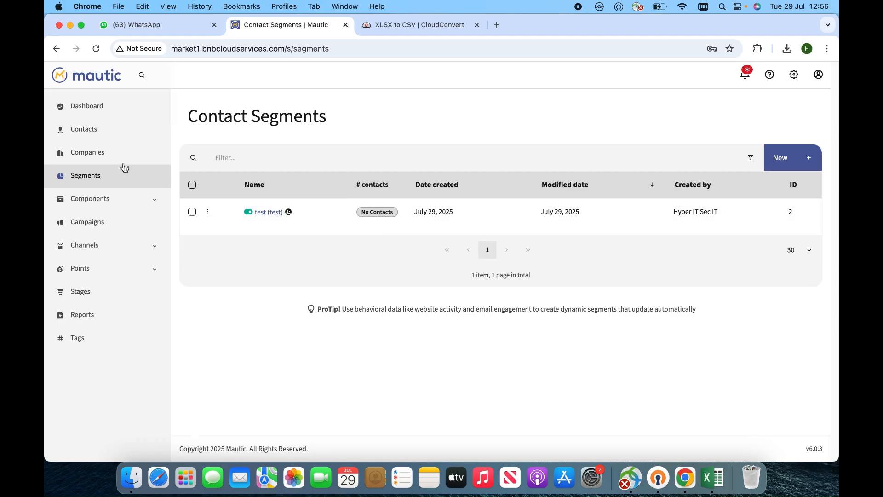
pyautogui.click(101, 137)
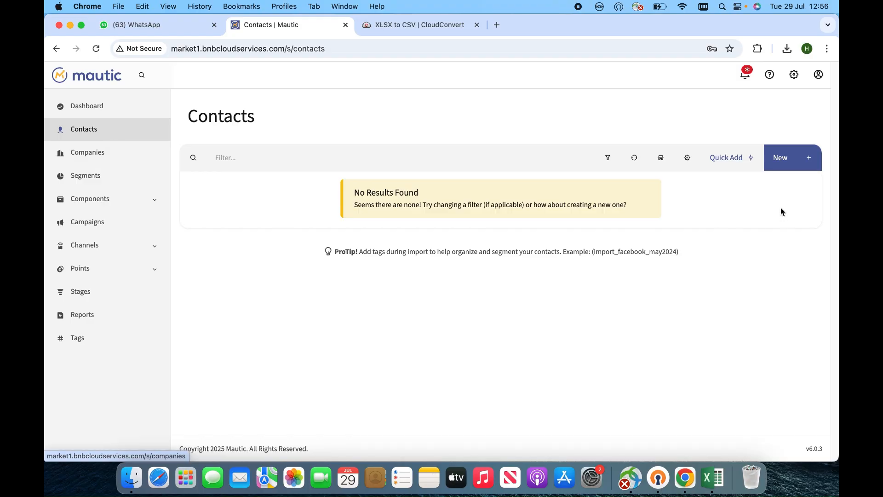
# Open the Import multiple contacts page from the New menu on Contacts.
pyautogui.click(787, 168)
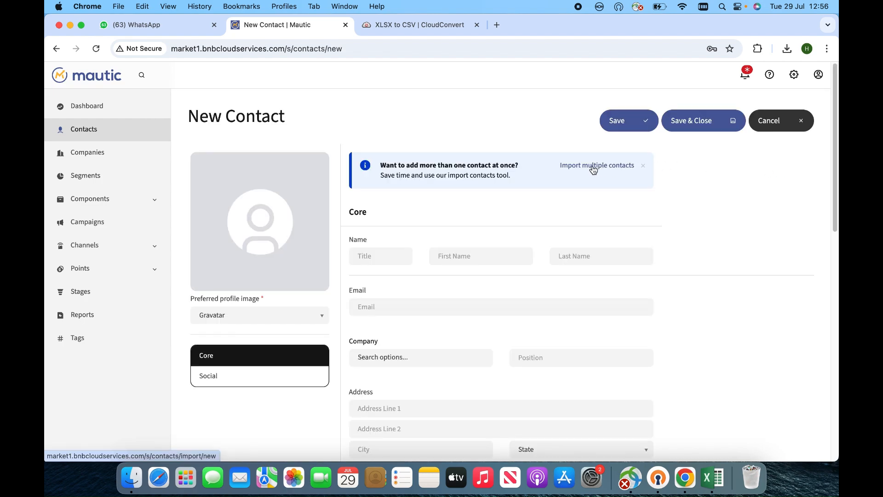
pyautogui.click(594, 170)
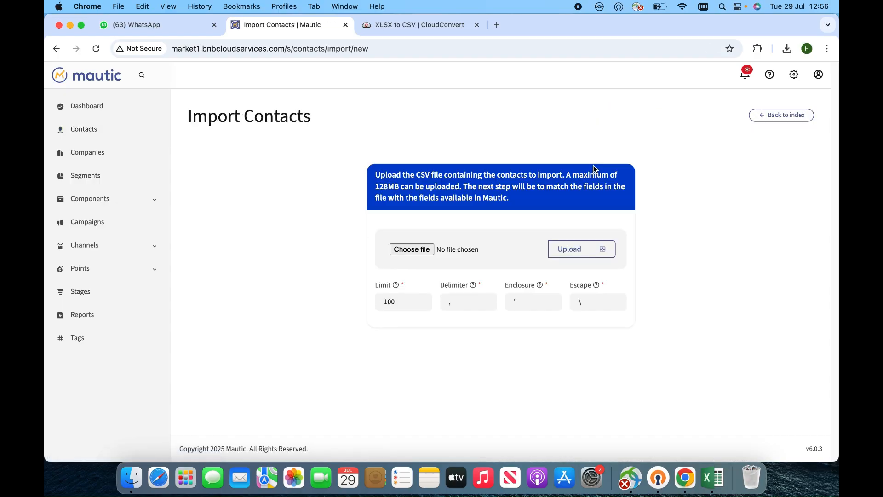
pyautogui.click(570, 247)
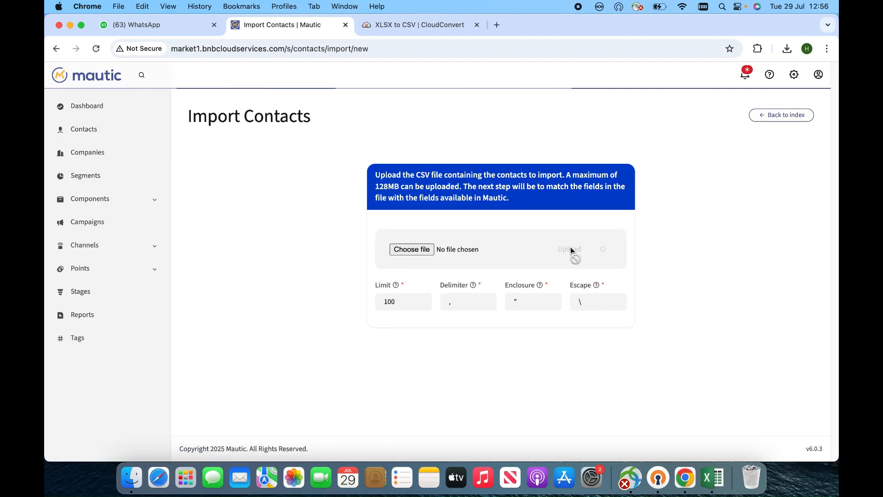
pyautogui.click(414, 282)
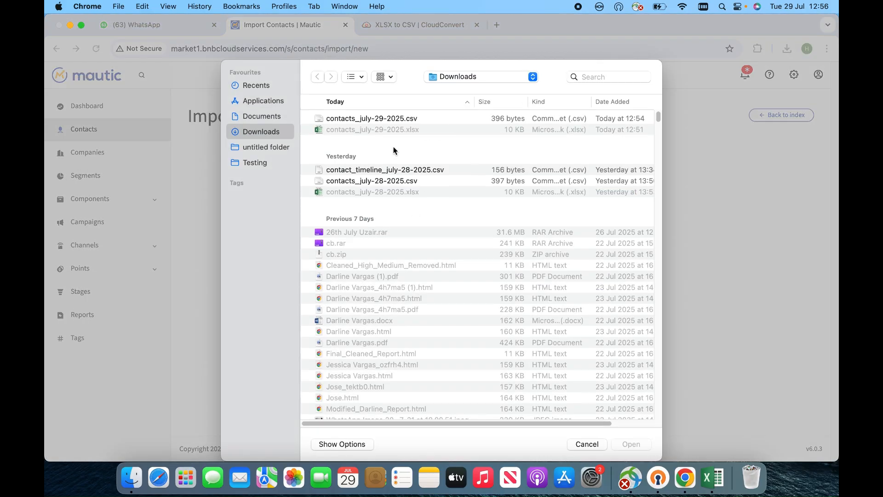
pyautogui.click(587, 445)
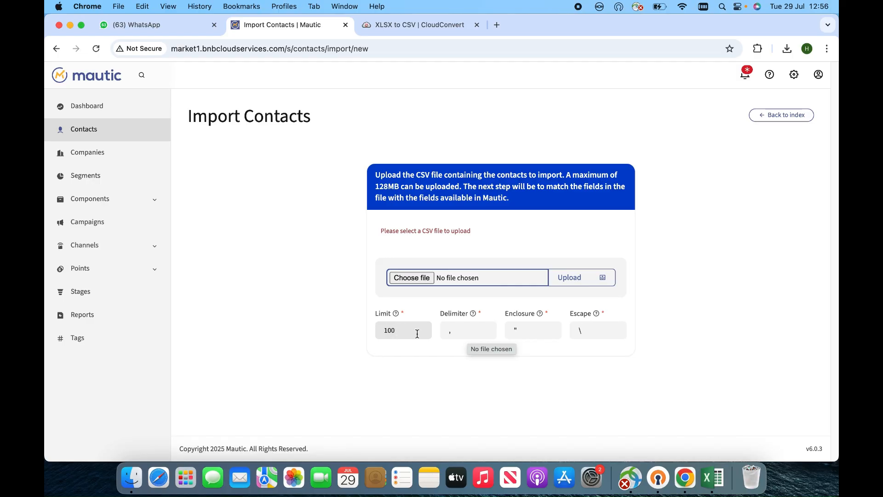
# Upload contacts_july-29-2025.csv from Downloads, leaving the batch limit at 100.
pyautogui.moveTo(378, 323)
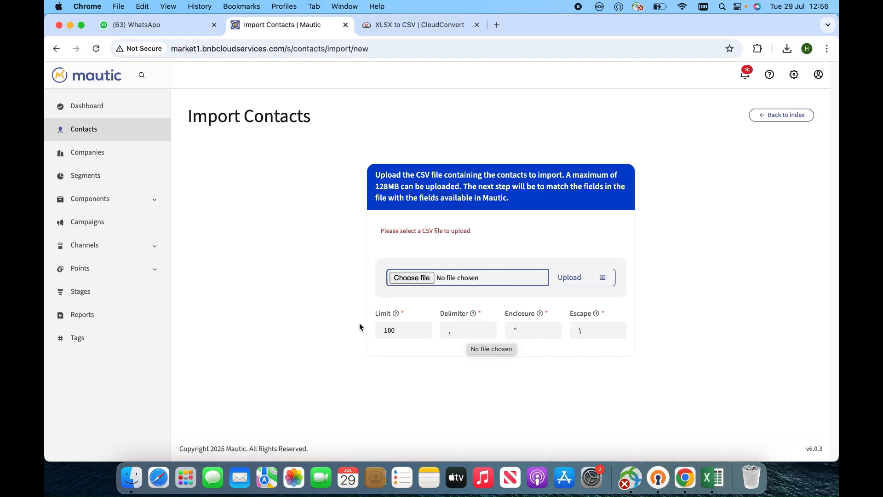
pyautogui.click(412, 332)
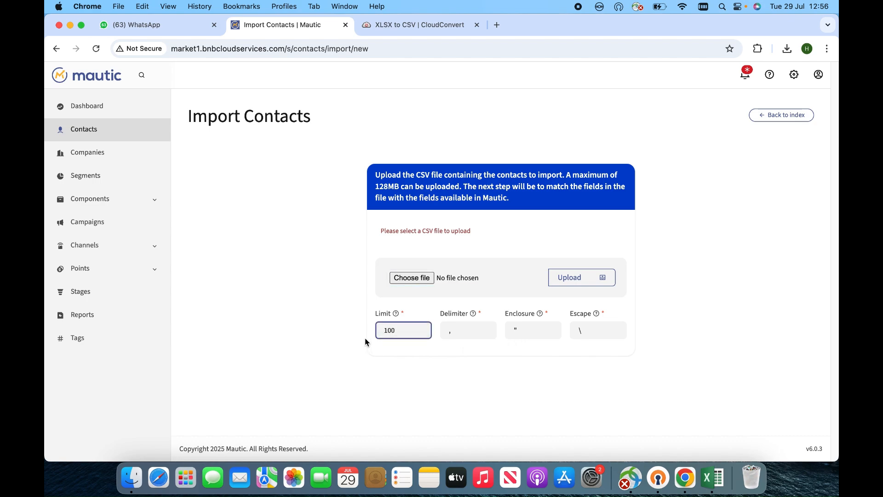
pyautogui.click(307, 319)
pyautogui.click(422, 278)
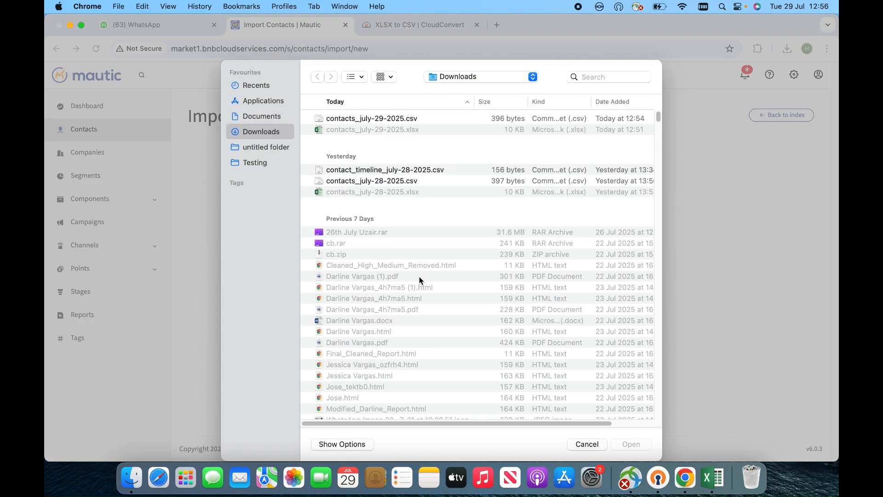
pyautogui.doubleClick(371, 120)
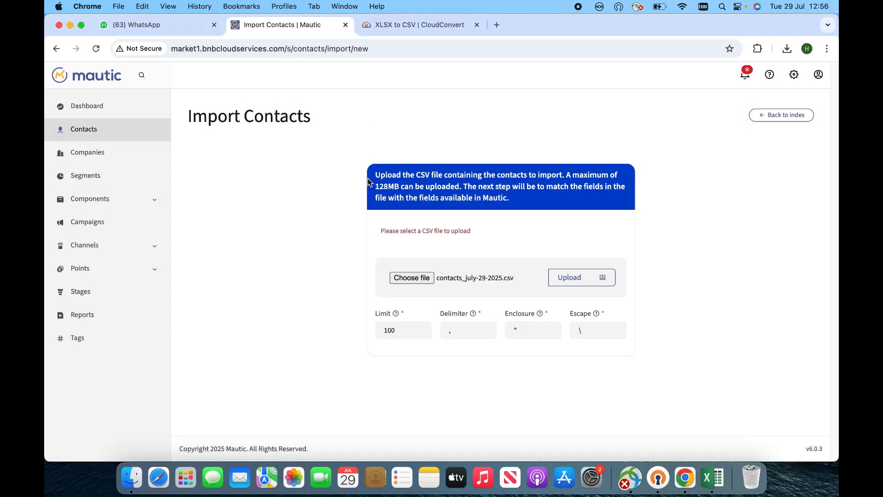
pyautogui.click(574, 278)
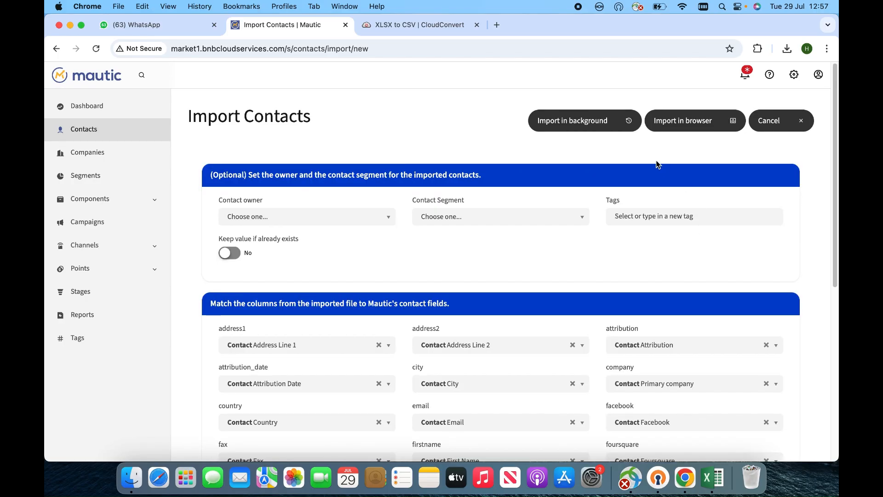
# Assign the imported contacts to the 'test (2)' contact segment.
pyautogui.click(479, 223)
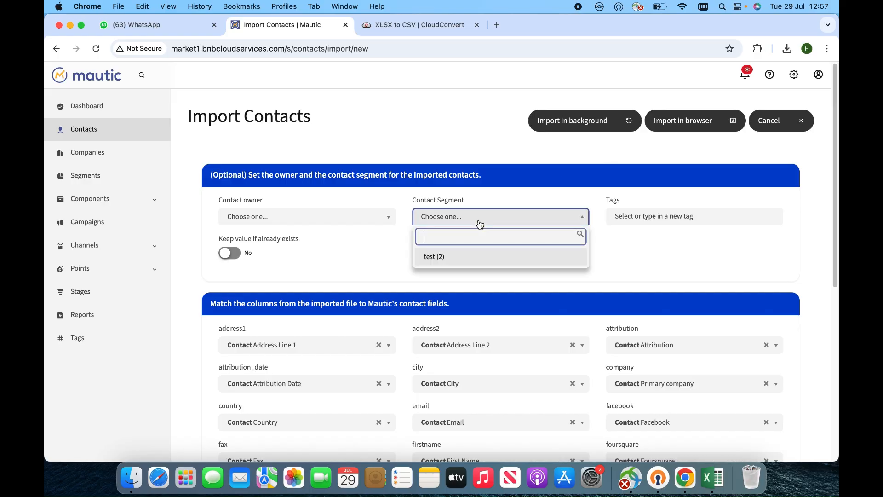
pyautogui.click(470, 261)
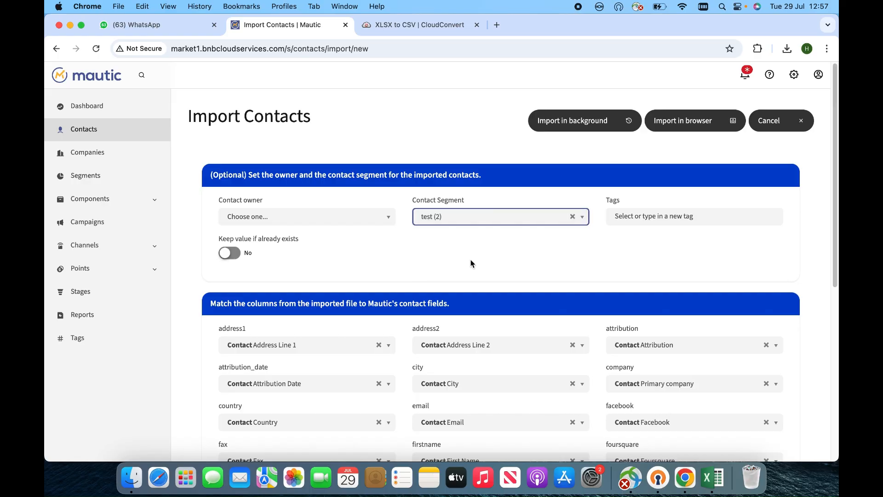
pyautogui.click(484, 221)
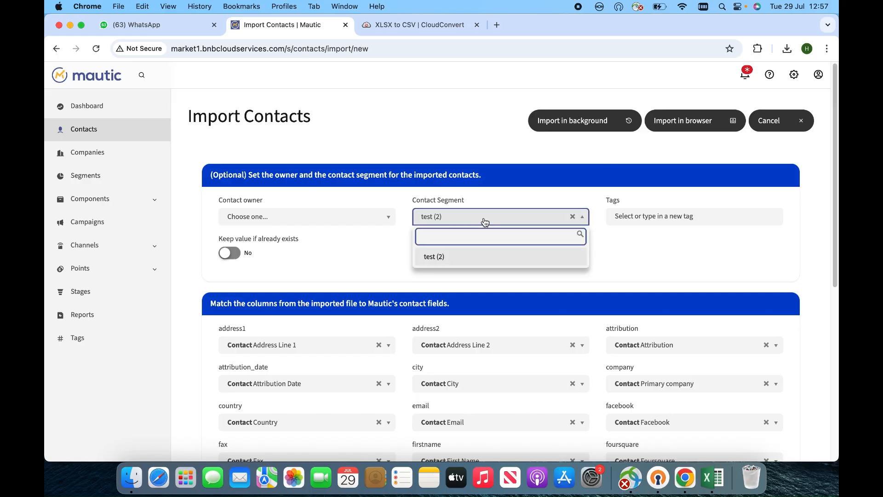
pyautogui.click(433, 263)
pyautogui.scroll(-3, 836, 229)
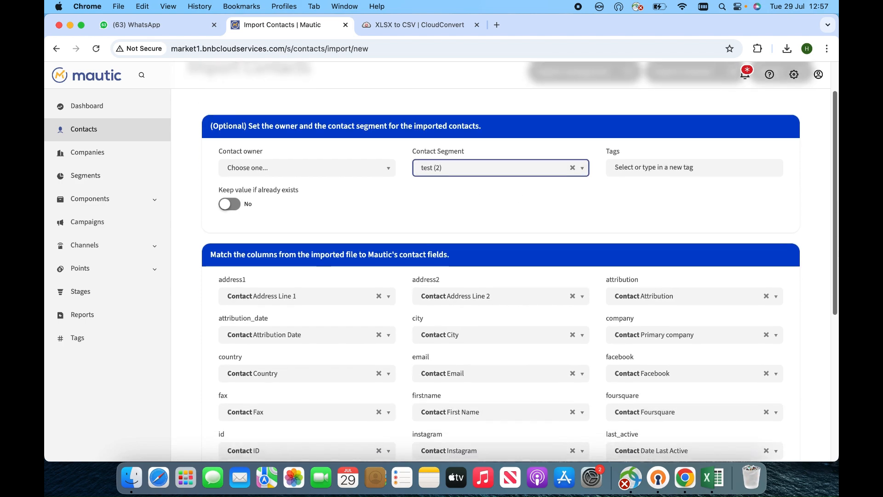
pyautogui.moveTo(835, 287); pyautogui.dragTo(835, 297)
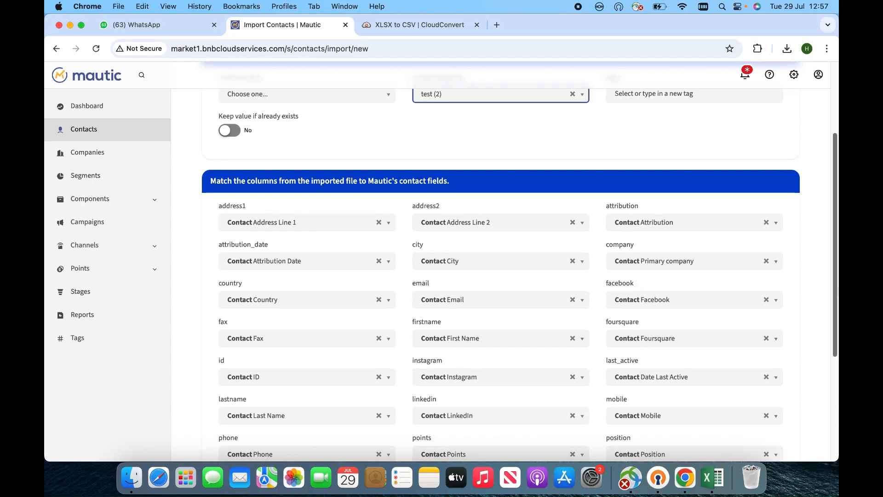
# Map the company column to the Email field and run the import in the browser.
pyautogui.click(655, 262)
pyautogui.scroll(-1, 698, 339)
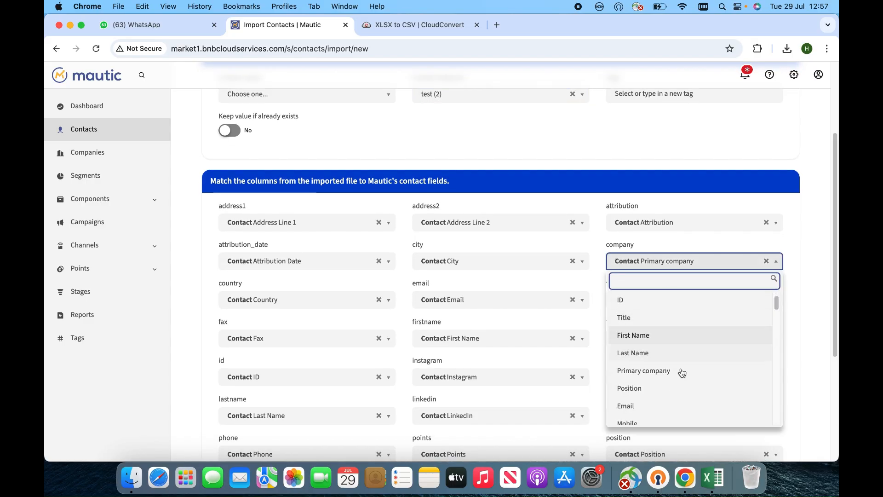
pyautogui.click(648, 407)
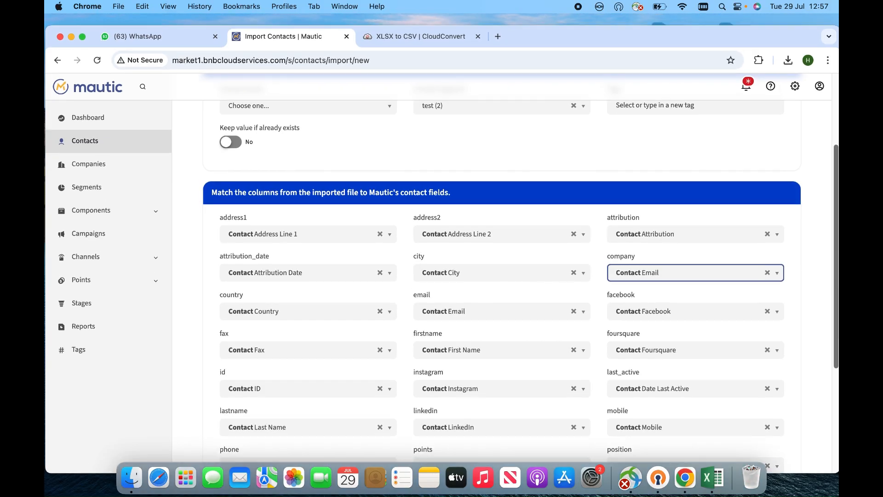
pyautogui.moveTo(837, 288); pyautogui.dragTo(836, 216)
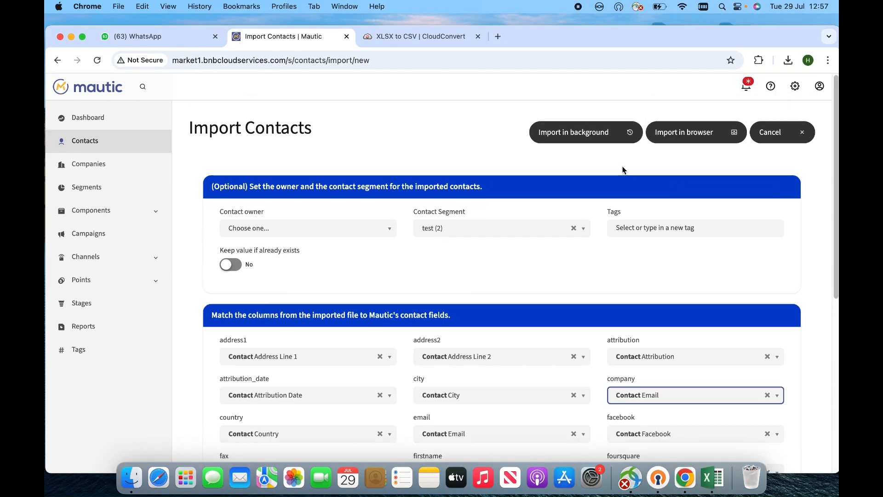
pyautogui.click(669, 142)
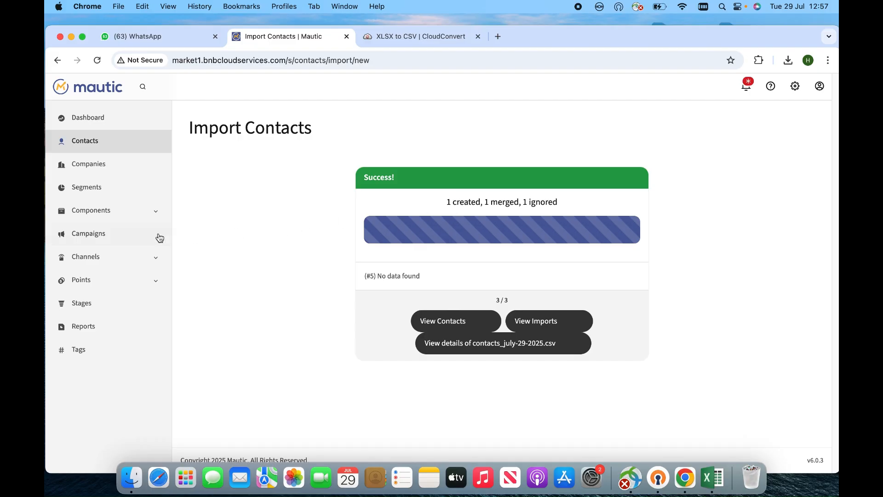
# Check that the test segment lists 1 contact, then go to Campaigns.
pyautogui.click(95, 188)
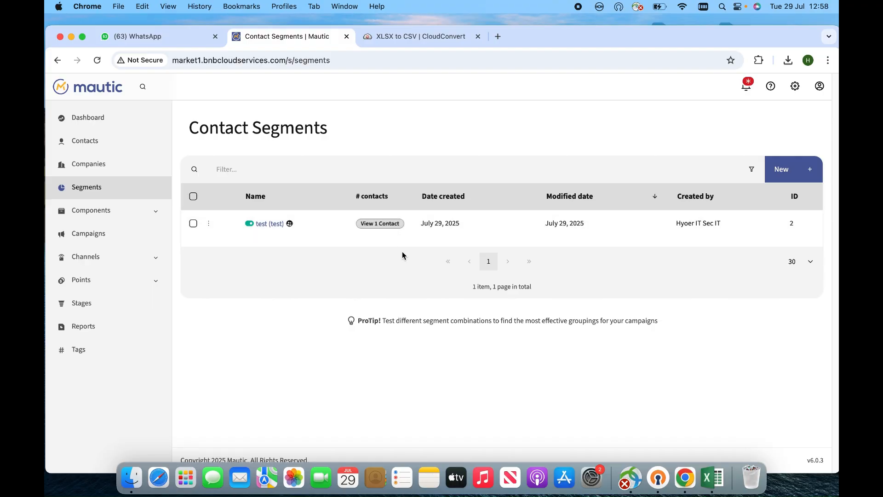
pyautogui.click(108, 238)
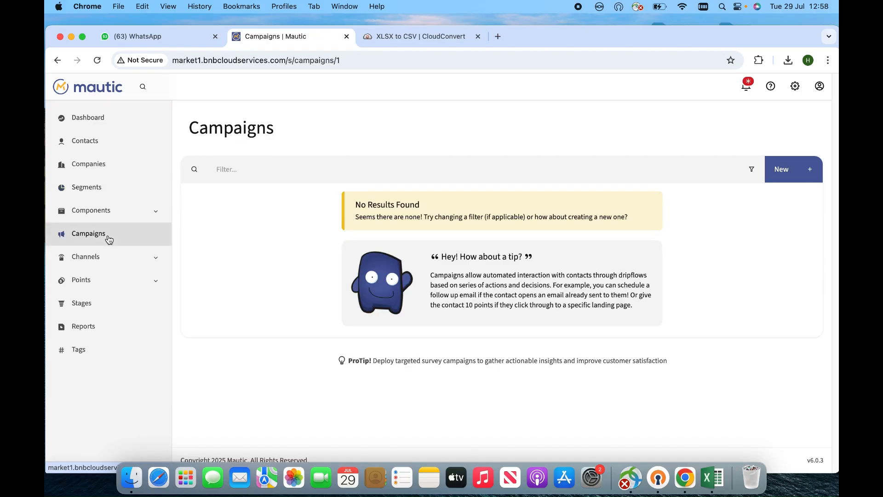
# Go to Components > Assets and start a new asset.
pyautogui.click(134, 218)
pyautogui.click(89, 233)
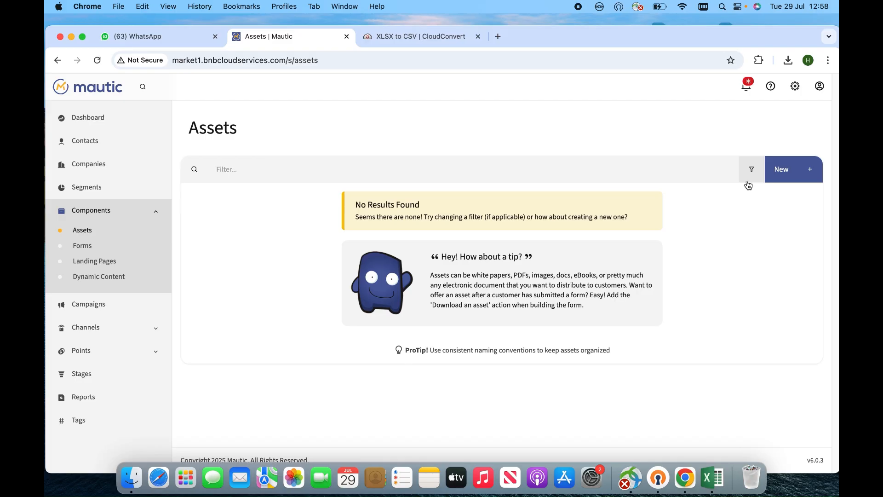
pyautogui.click(789, 181)
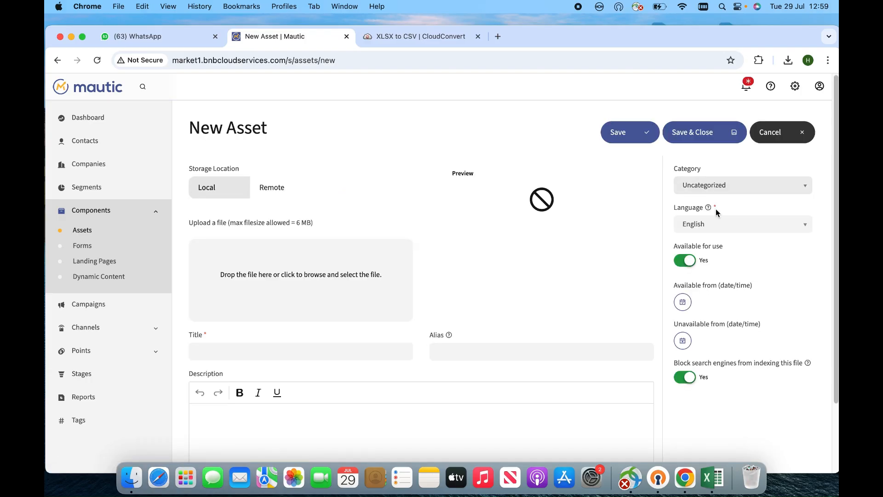
# Create asset test1 (title and alias test1) from contacts_july-29-2025.xlsx and save it.
pyautogui.click(319, 348)
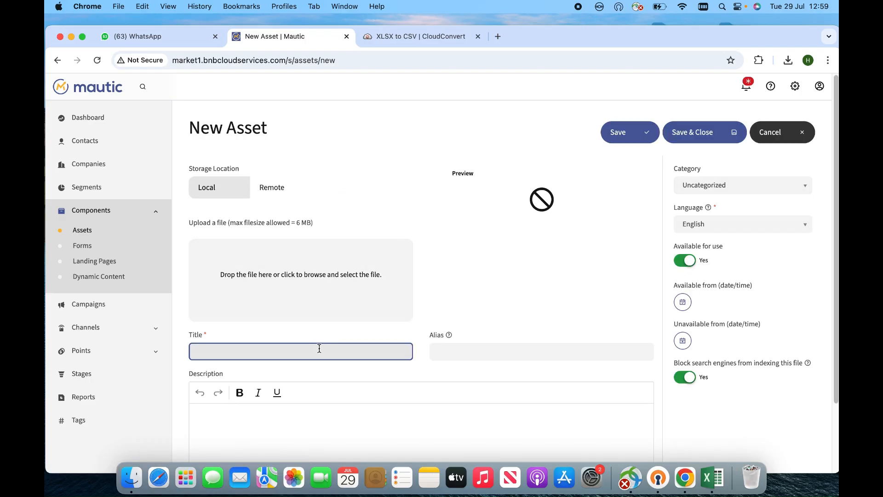
pyautogui.write('test1')
pyautogui.click(491, 349)
pyautogui.write('test')
pyautogui.write('1')
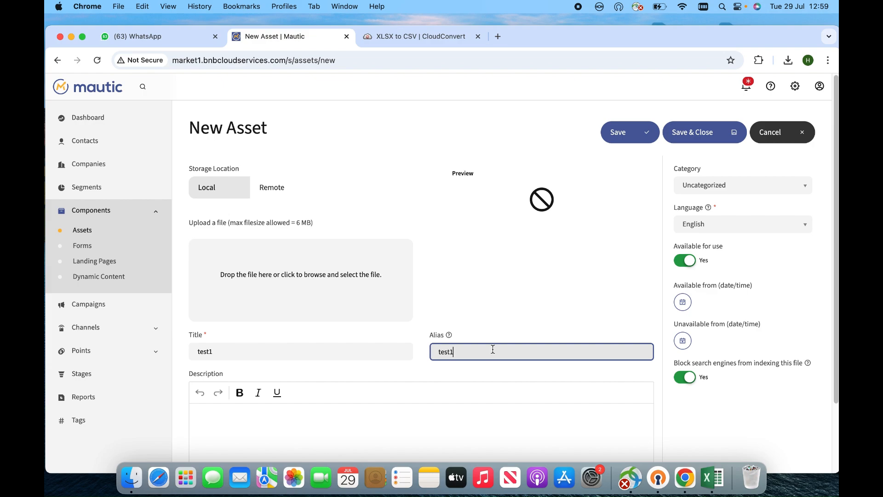
pyautogui.click(423, 450)
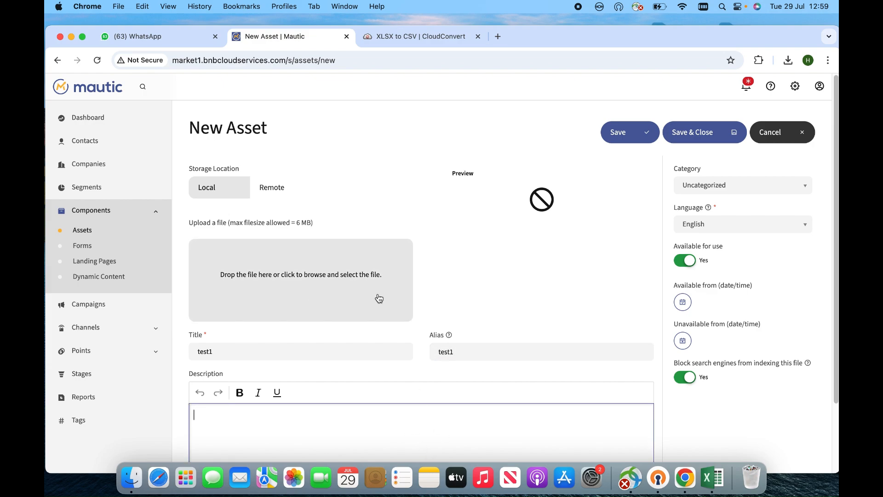
pyautogui.click(345, 291)
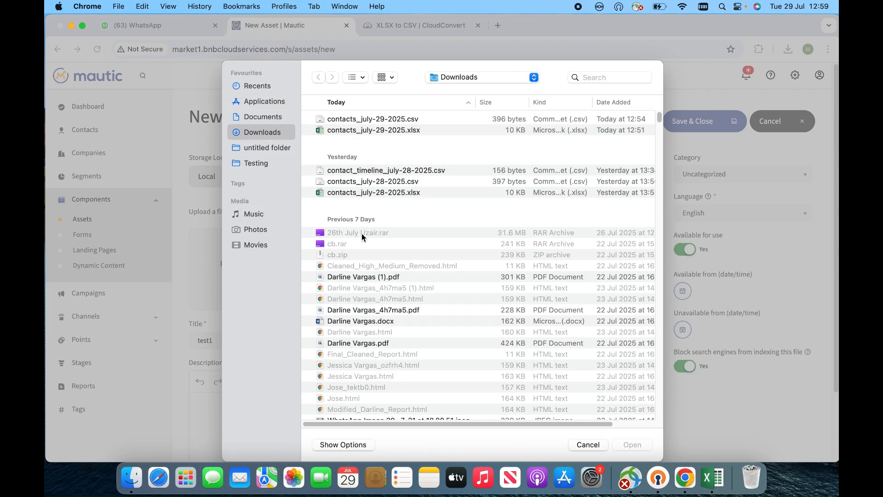
pyautogui.click(352, 131)
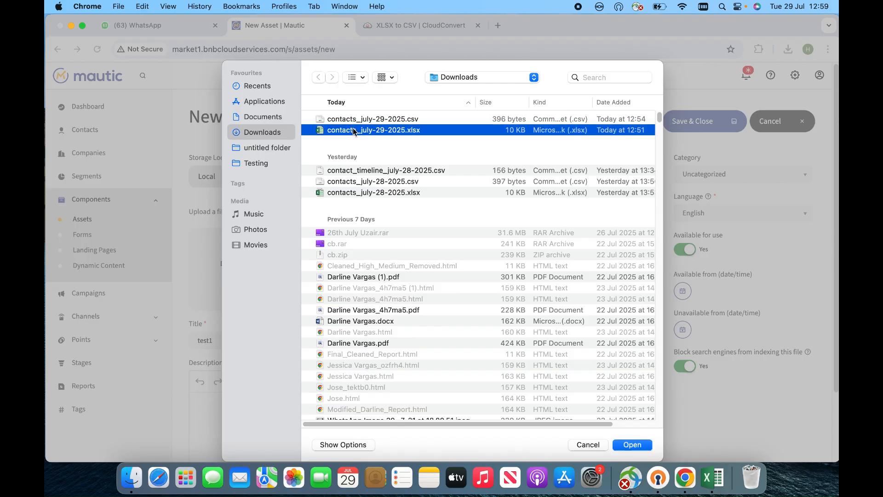
pyautogui.doubleClick(358, 131)
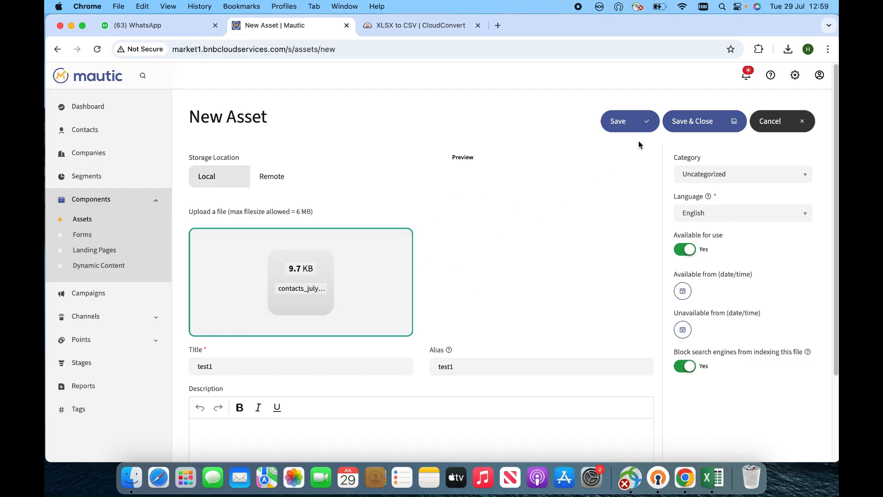
pyautogui.click(692, 122)
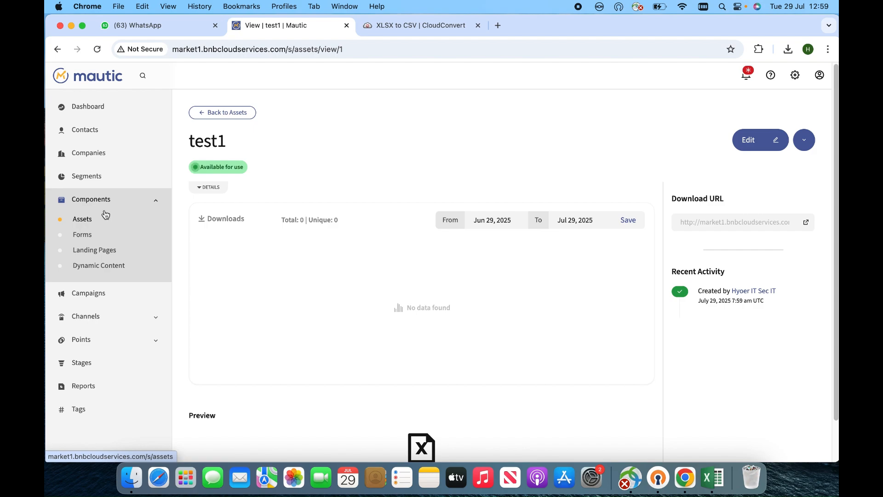
# Go to Channels > Emails and start a new email.
pyautogui.click(98, 316)
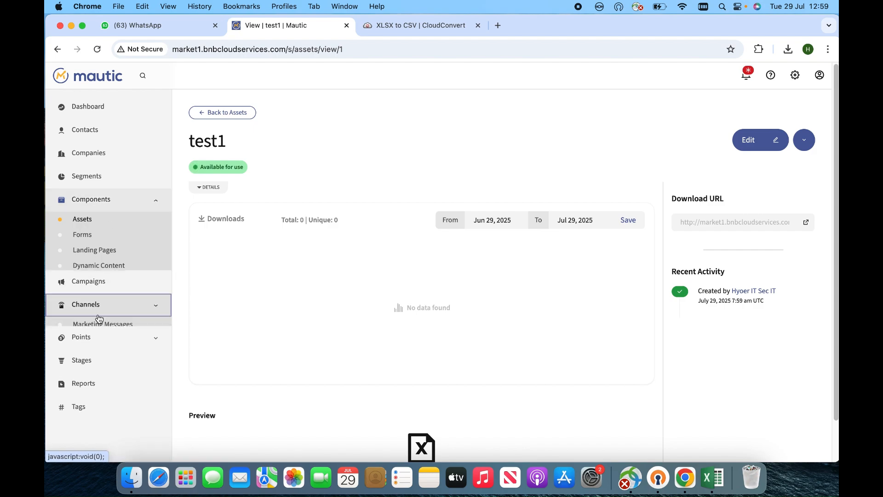
pyautogui.click(88, 284)
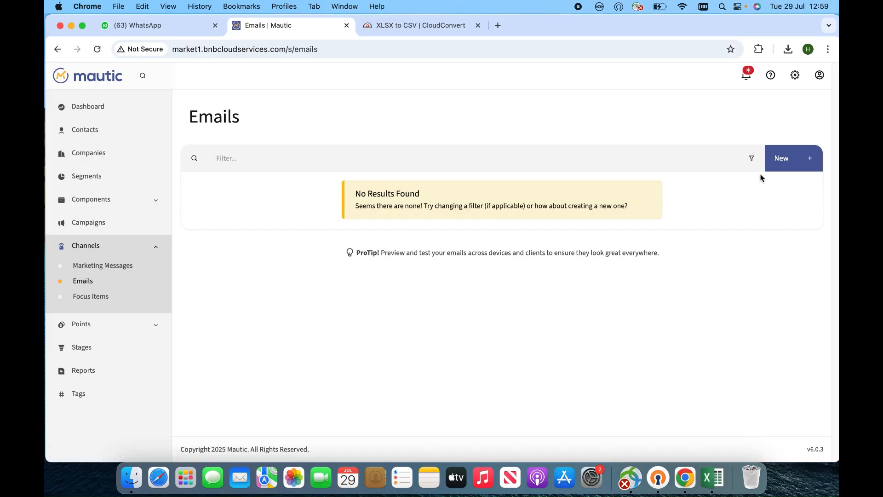
pyautogui.click(782, 165)
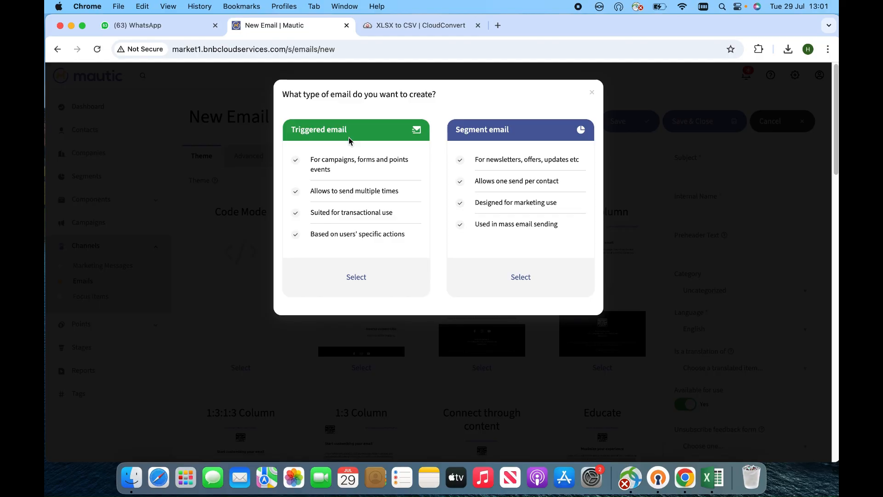
# Choose Segment email and preview the 1:2:1:2 Column theme.
pyautogui.click(524, 284)
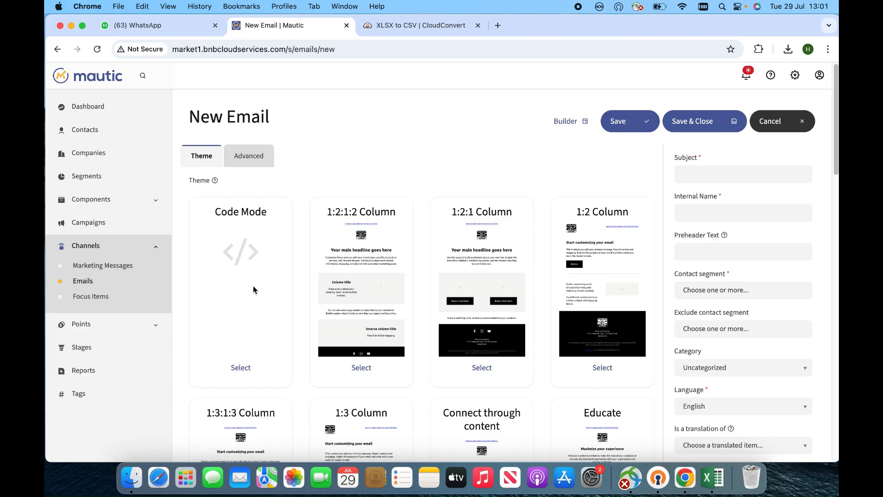
pyautogui.click(375, 293)
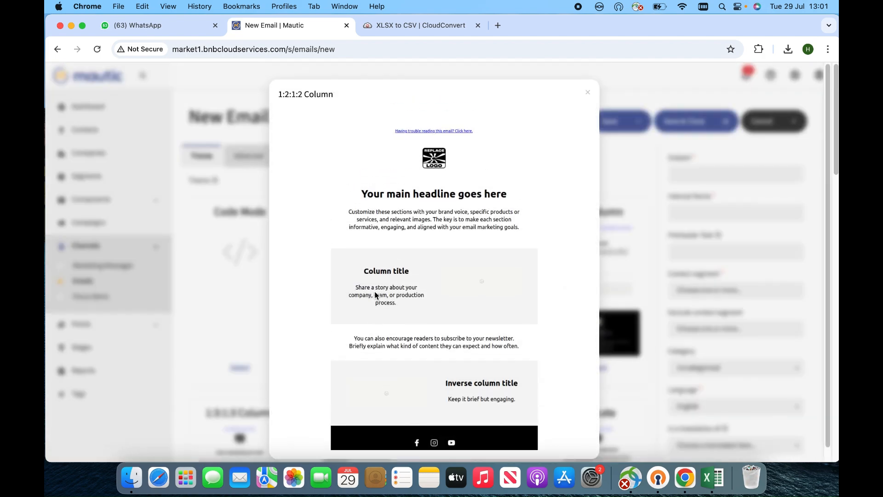
pyautogui.scroll(-15, 485, 306)
pyautogui.scroll(15, 485, 307)
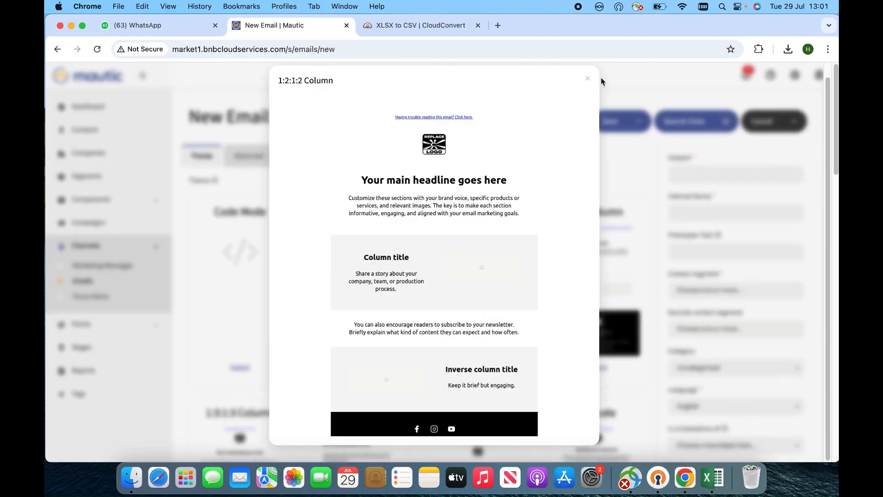
pyautogui.click(589, 79)
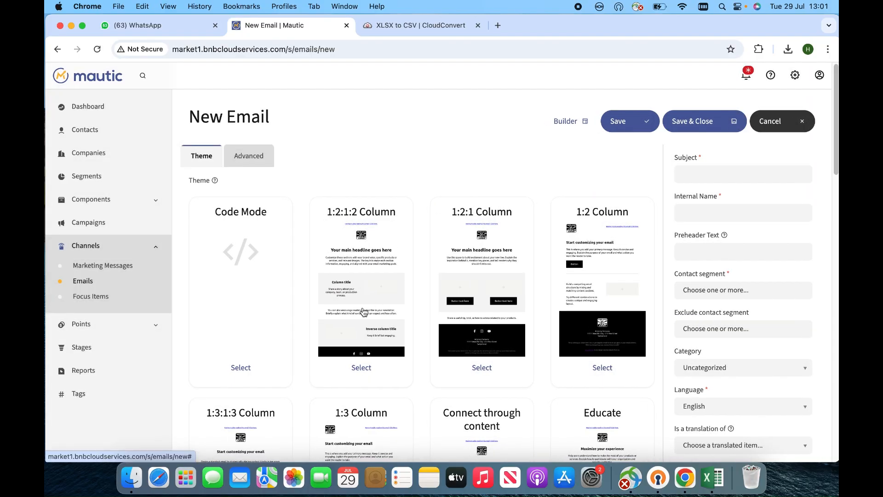
pyautogui.click(363, 311)
pyautogui.click(589, 94)
# Attach the test1 asset under the email's Advanced settings.
pyautogui.click(256, 160)
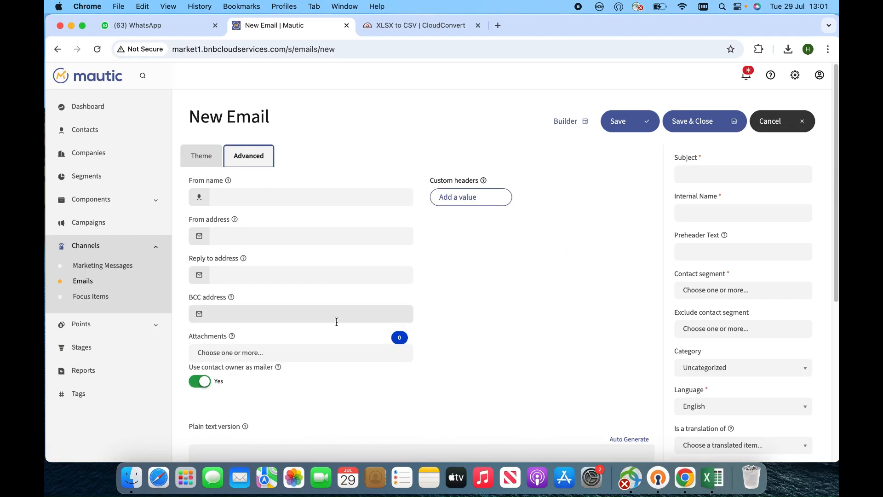
pyautogui.click(266, 361)
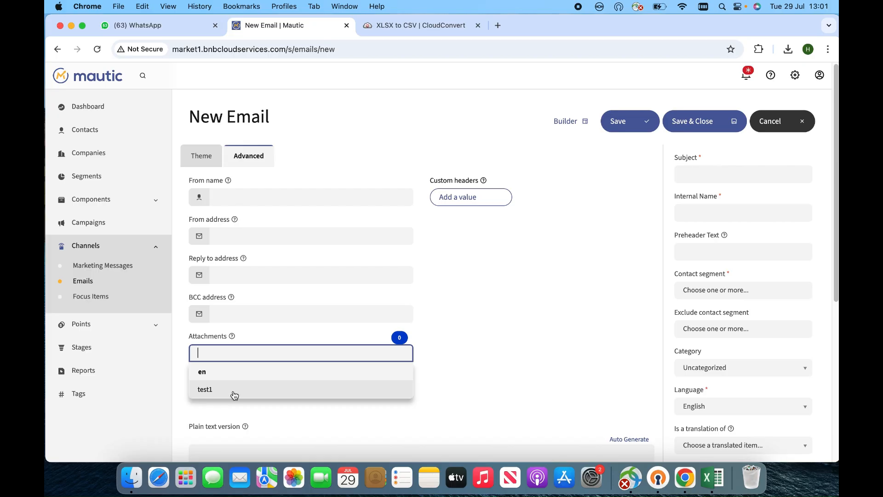
pyautogui.click(233, 392)
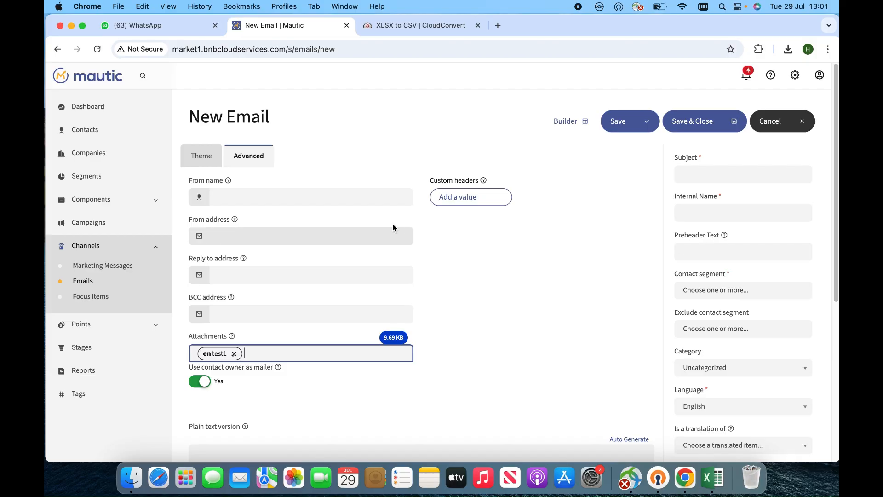
pyautogui.scroll(-4, 298, 213)
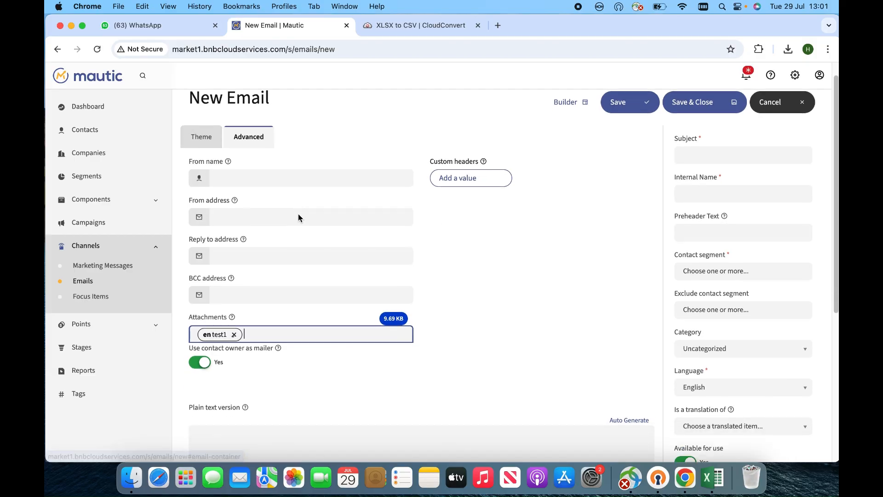
pyautogui.scroll(-4, 315, 301)
# Draft the plain text version starting with 'HI', revising the following sentence.
pyautogui.click(282, 201)
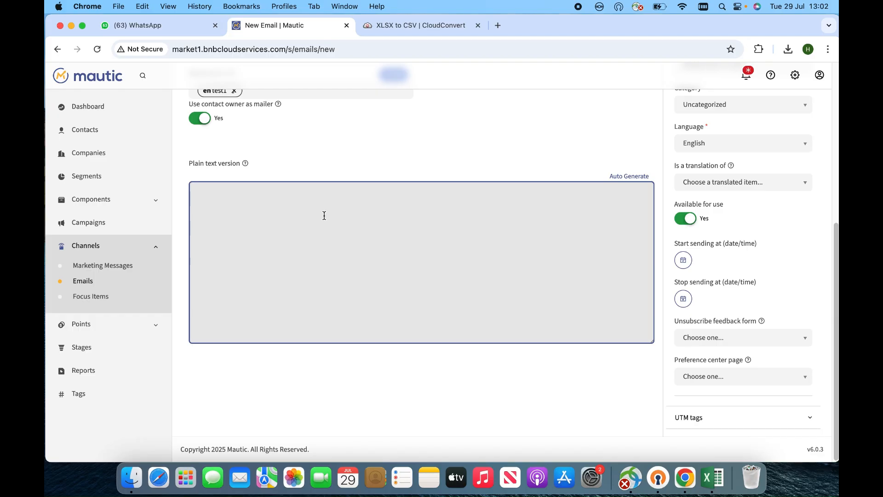
pyautogui.write('HI')
pyautogui.press('Return')
pyautogui.press('Return')
pyautogui.write('I am looking fior the job')
pyautogui.press('BackSpace')
pyautogui.press('BackSpace')
pyautogui.press('BackSpace')
pyautogui.press('BackSpace')
pyautogui.press('BackSpace')
pyautogui.press('BackSpace')
pyautogui.press('BackSpace')
pyautogui.press('BackSpace')
pyautogui.press('BackSpace')
pyautogui.press('BackSpace')
pyautogui.press('BackSpace')
pyautogui.press('BackSpace')
pyautogui.press('BackSpace')
pyautogui.press('BackSpace')
pyautogui.press('BackSpace')
pyautogui.press('BackSpace')
pyautogui.press('BackSpace')
pyautogui.press('BackSpace')
pyautogui.press('BackSpace')
pyautogui.press('BackSpace')
pyautogui.press('BackSpace')
pyautogui.write('W')
pyautogui.press('BackSpace')
pyautogui.press('BackSpace')
pyautogui.write('We sare offering')
pyautogui.press('BackSpace')
pyautogui.press('BackSpace')
pyautogui.press('BackSpace')
pyautogui.press('BackSpace')
pyautogui.press('BackSpace')
pyautogui.press('BackSpace')
pyautogui.press('BackSpace')
pyautogui.press('BackSpace')
pyautogui.press('BackSpace')
pyautogui.press('BackSpace')
pyautogui.press('BackSpace')
pyautogui.press('BackSpace')
pyautogui.press('BackSpace')
pyautogui.scroll(10, 325, 199)
# Apply the 1:2:1:2 Column theme and attempt Save & Close.
pyautogui.click(202, 156)
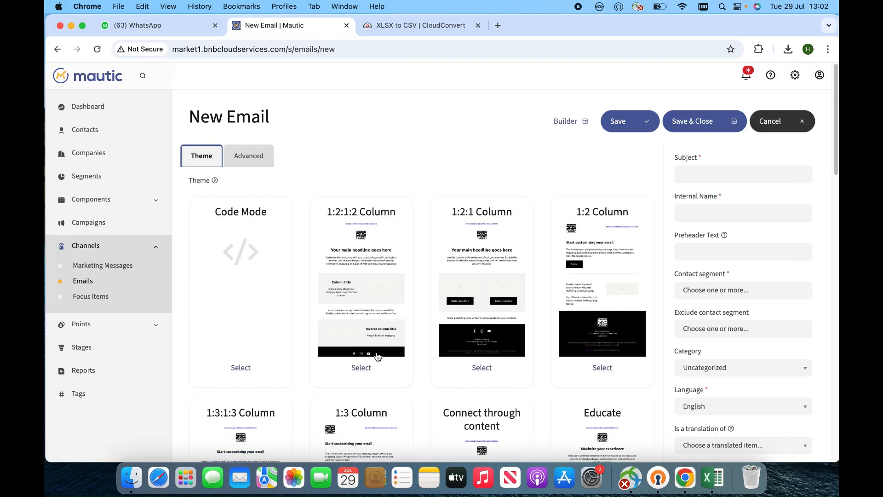
pyautogui.click(364, 371)
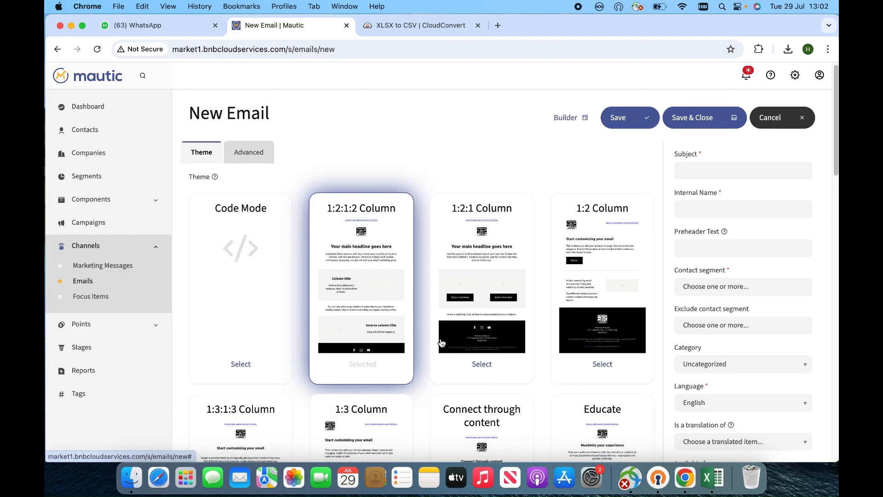
pyautogui.scroll(-5, 419, 341)
pyautogui.scroll(2, 383, 274)
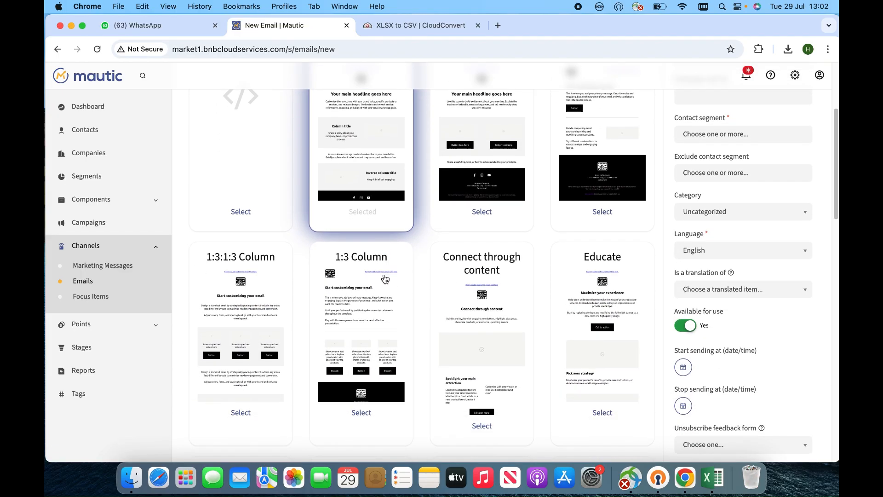
pyautogui.scroll(2, 423, 288)
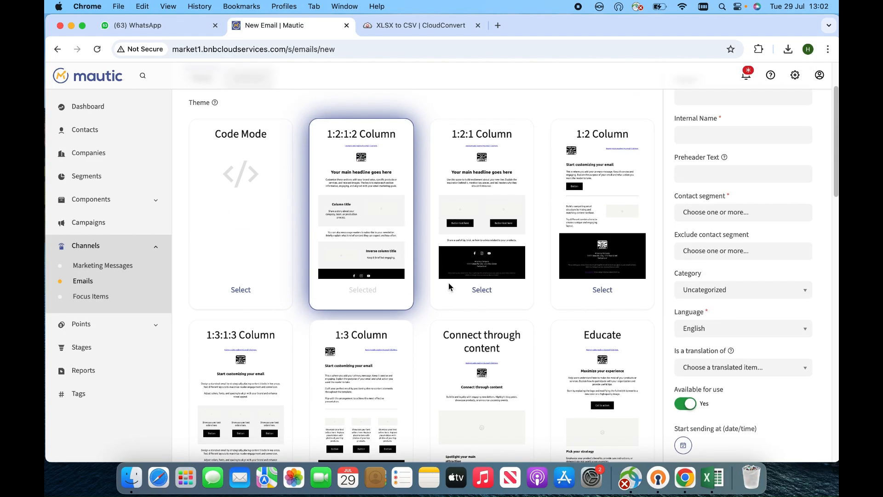
pyautogui.scroll(1, 405, 242)
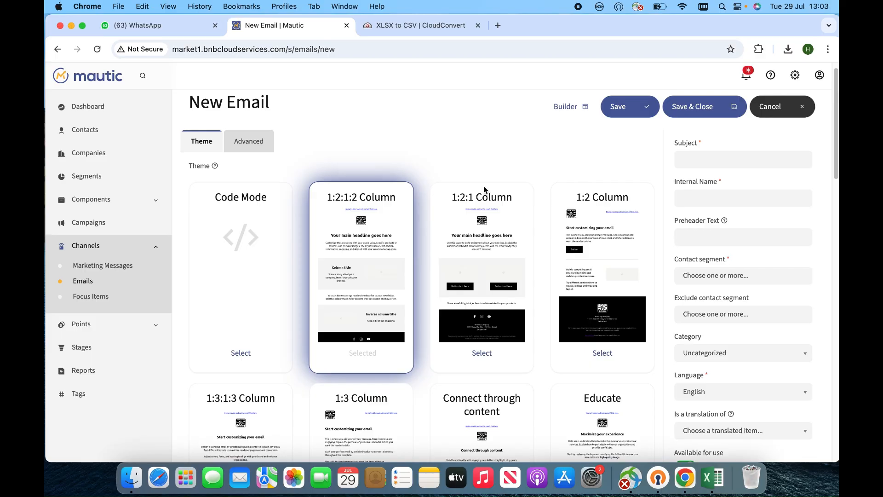
pyautogui.click(693, 115)
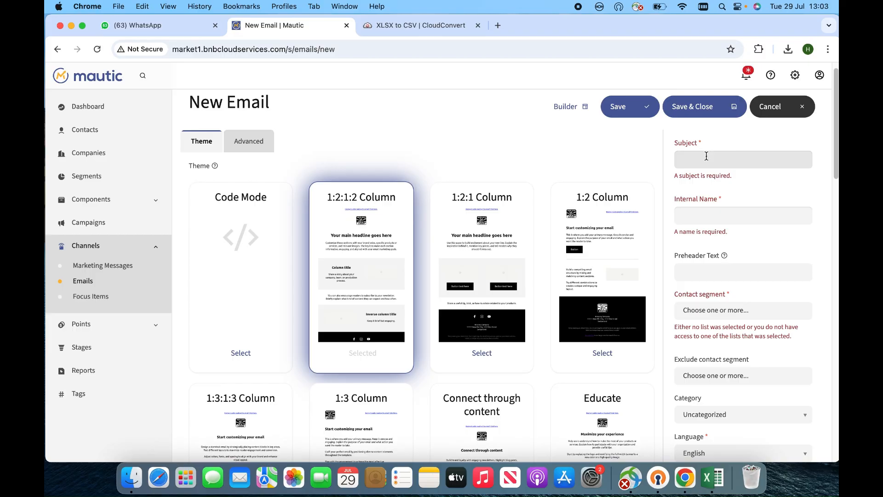
# Enter 'Request of leave' as the email's subject and internal name.
pyautogui.click(731, 159)
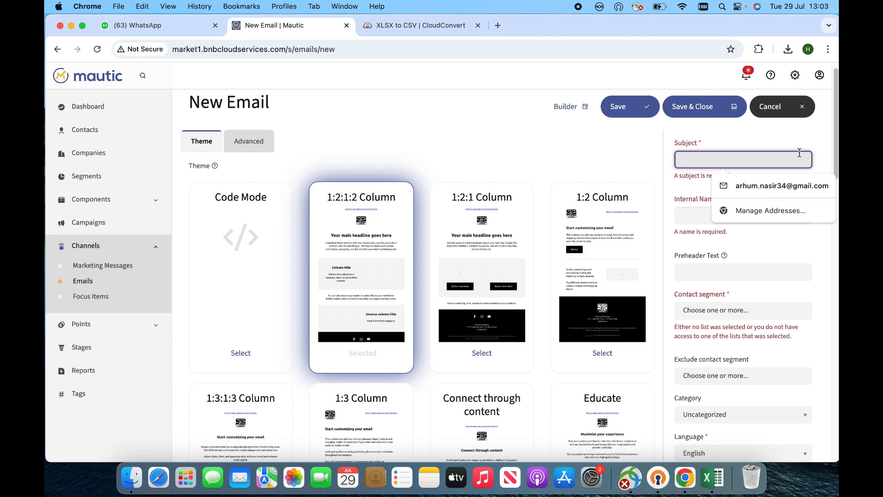
pyautogui.write('Re')
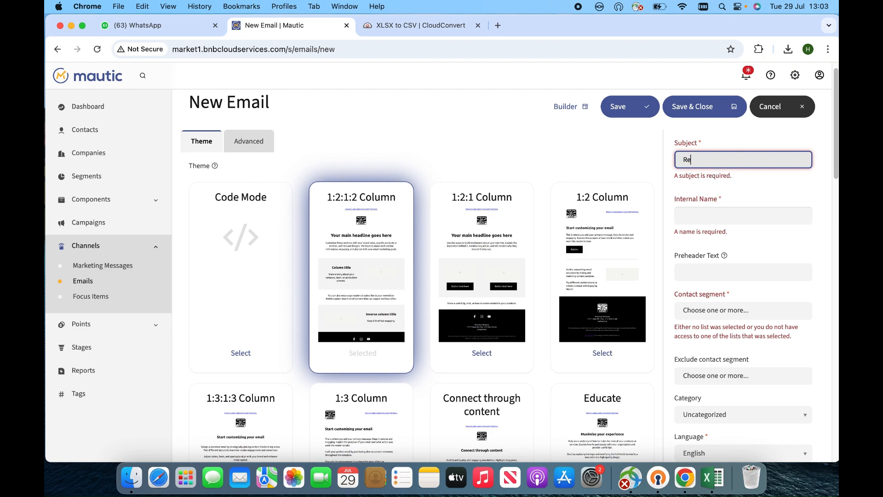
pyautogui.write('quest o')
pyautogui.write('f r')
pyautogui.write('leave')
pyautogui.click(776, 215)
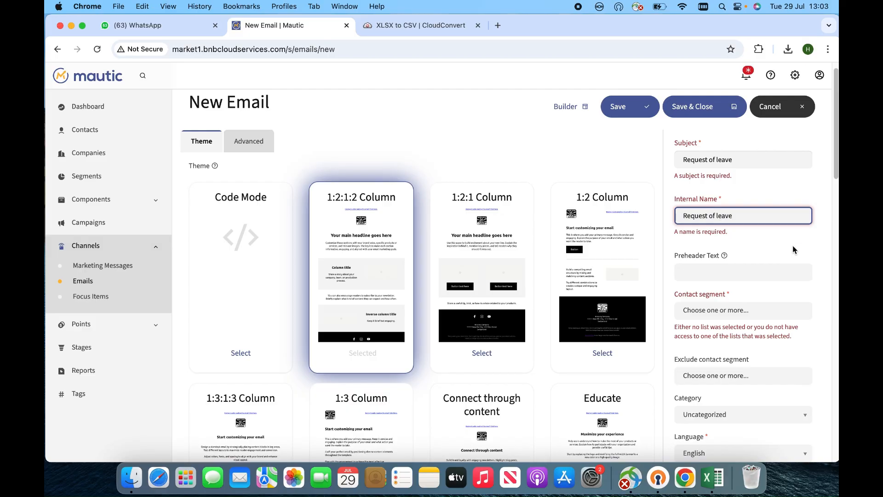
pyautogui.scroll(-3, 766, 258)
pyautogui.click(714, 197)
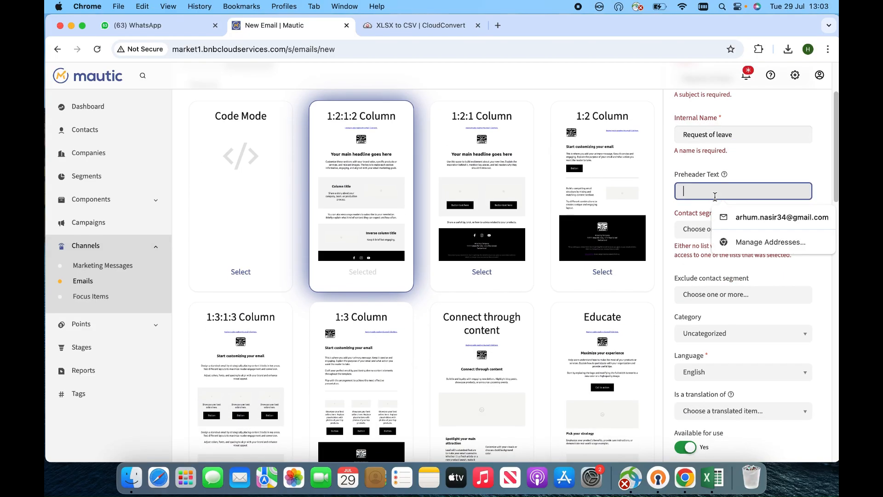
pyautogui.click(662, 208)
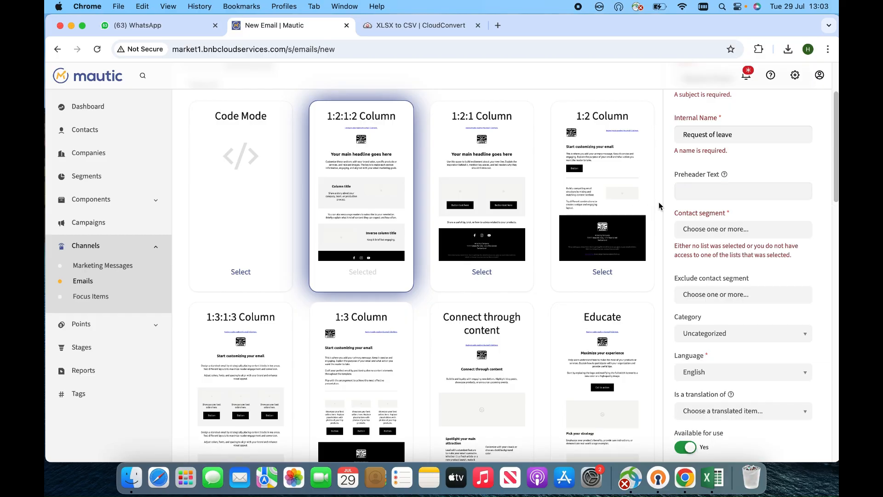
# Choose the 'test (2)' contact segment as the email's recipients.
pyautogui.click(725, 230)
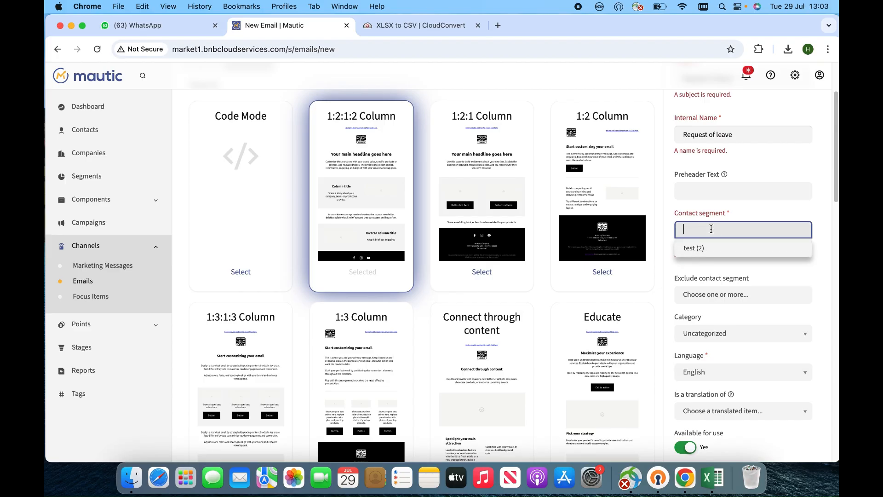
pyautogui.click(712, 250)
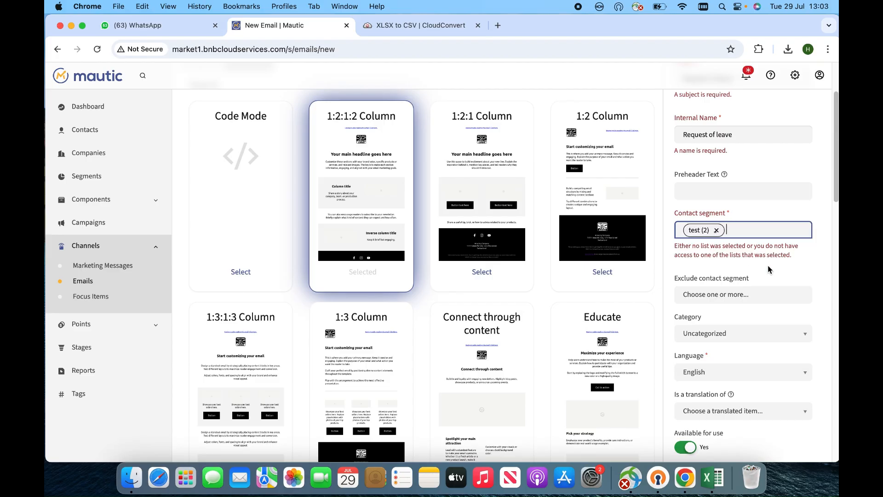
pyautogui.click(667, 283)
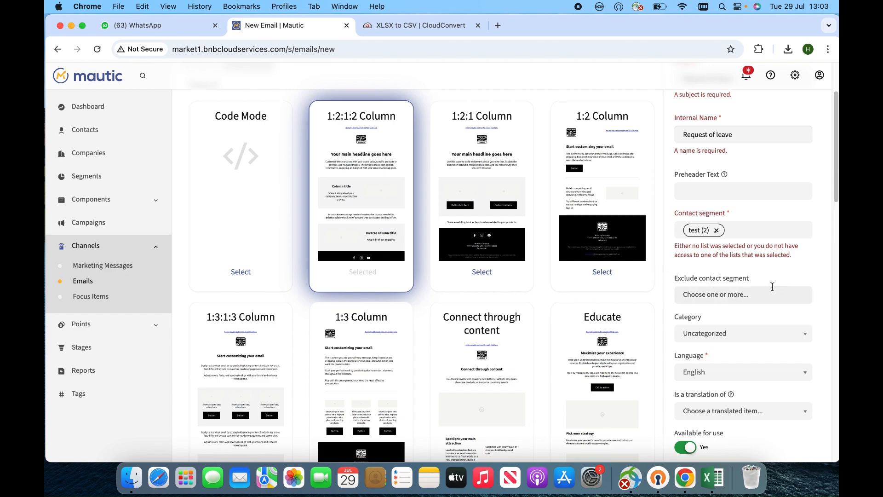
pyautogui.scroll(-5, 772, 286)
pyautogui.scroll(8, 771, 288)
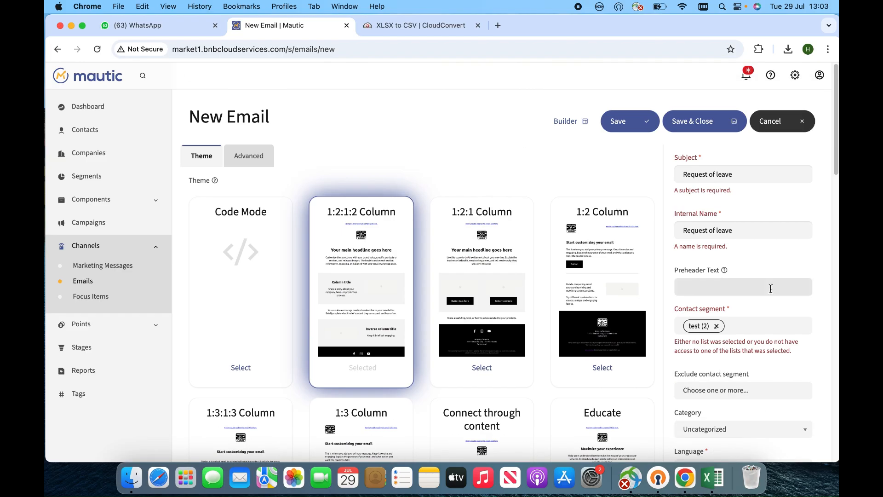
# Save and close the Request of leave email, then open its overview from the Emails list.
pyautogui.click(695, 126)
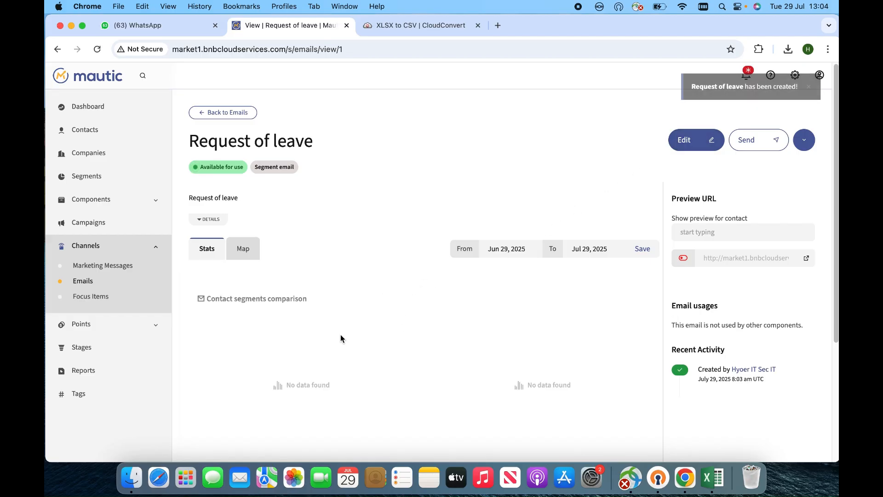
pyautogui.click(88, 283)
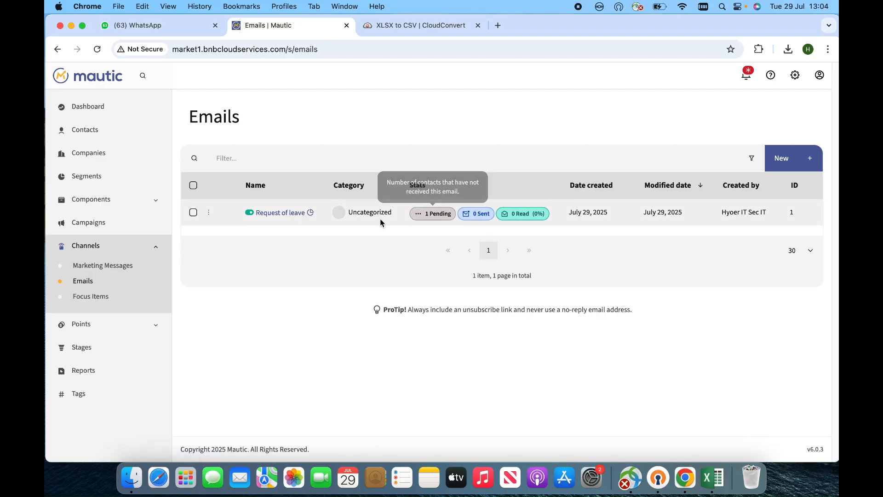
pyautogui.click(279, 214)
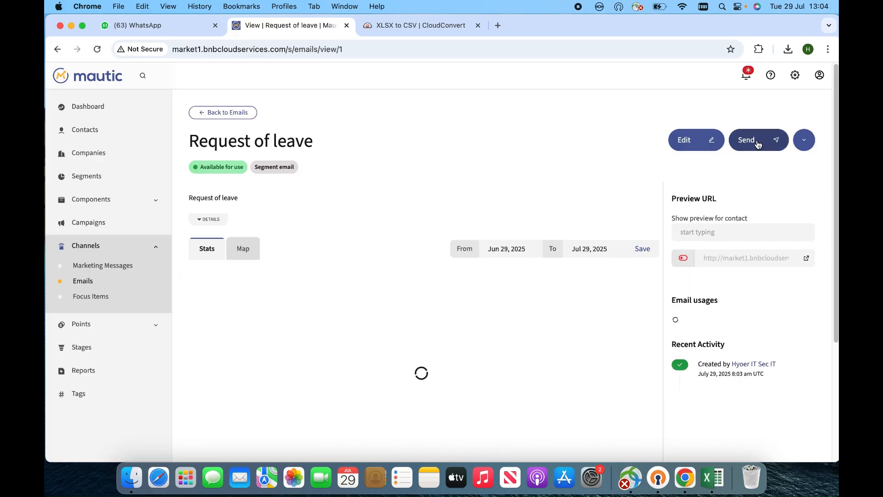
# Send Request of leave to its segment's 1 pending contact and confirm the queue.
pyautogui.click(758, 145)
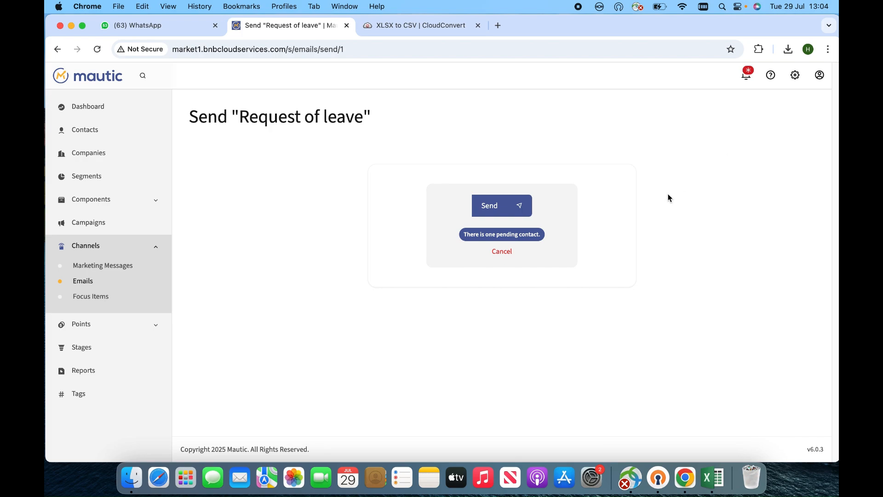
pyautogui.click(489, 207)
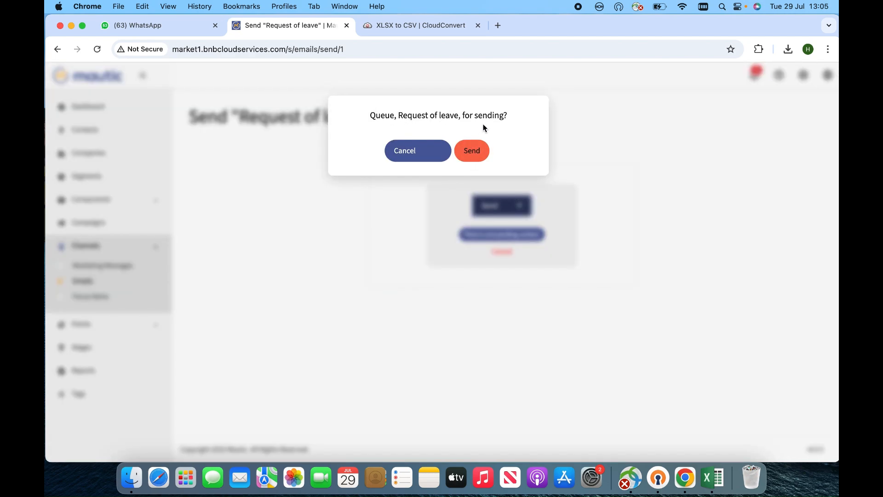
pyautogui.click(477, 156)
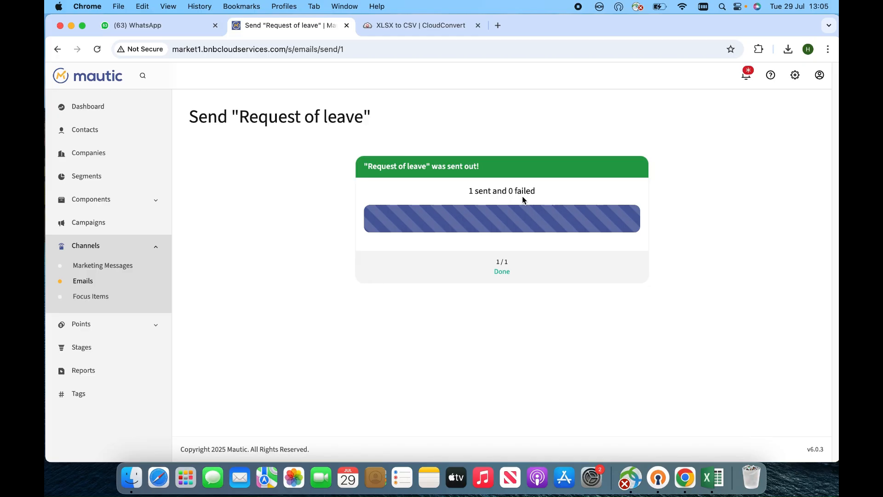
# Open a new Google tab in Chrome and close the CloudConvert converter tab.
pyautogui.click(498, 25)
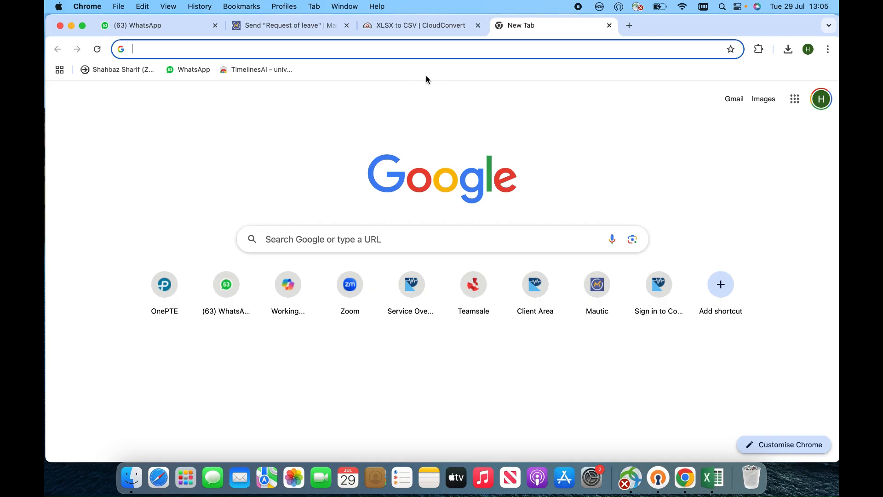
pyautogui.click(432, 27)
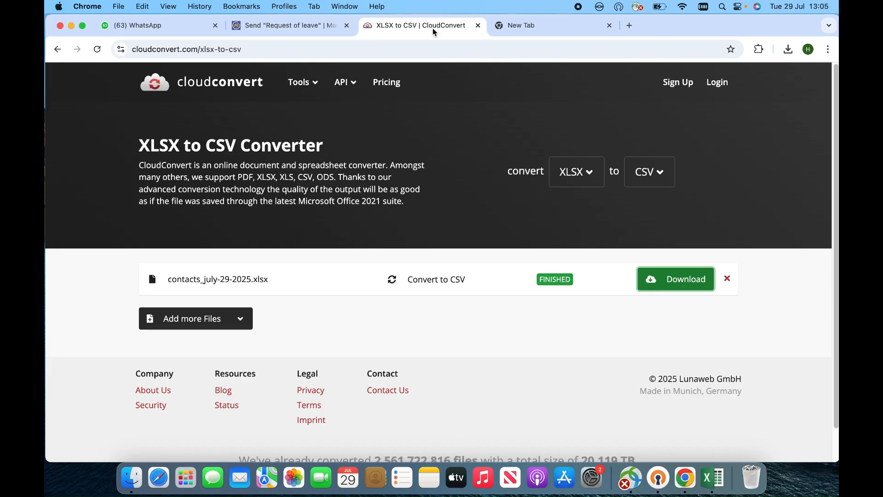
pyautogui.click(317, 25)
pyautogui.click(405, 29)
pyautogui.click(478, 25)
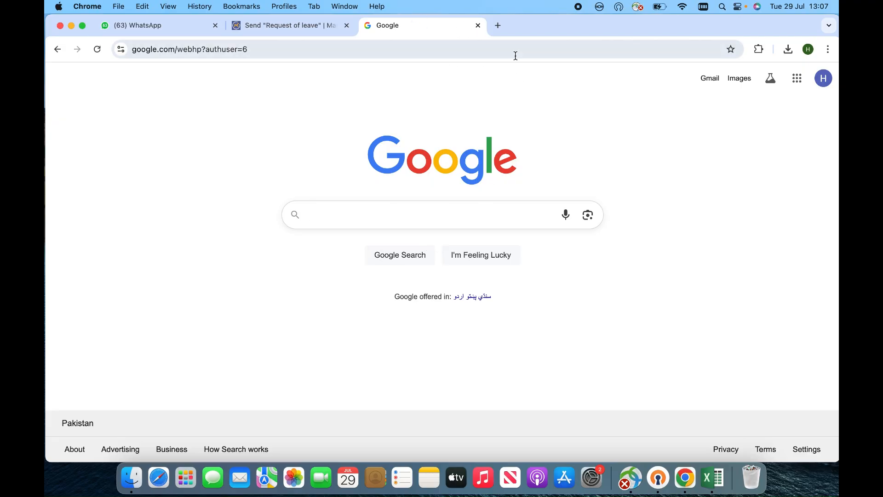
# Go to Gmail from the Google apps menu to view the inbox.
pyautogui.click(798, 82)
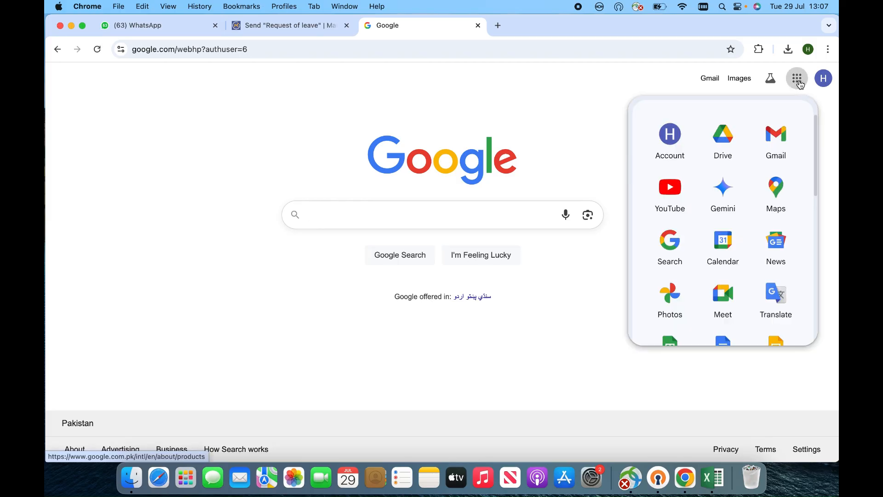
pyautogui.click(776, 145)
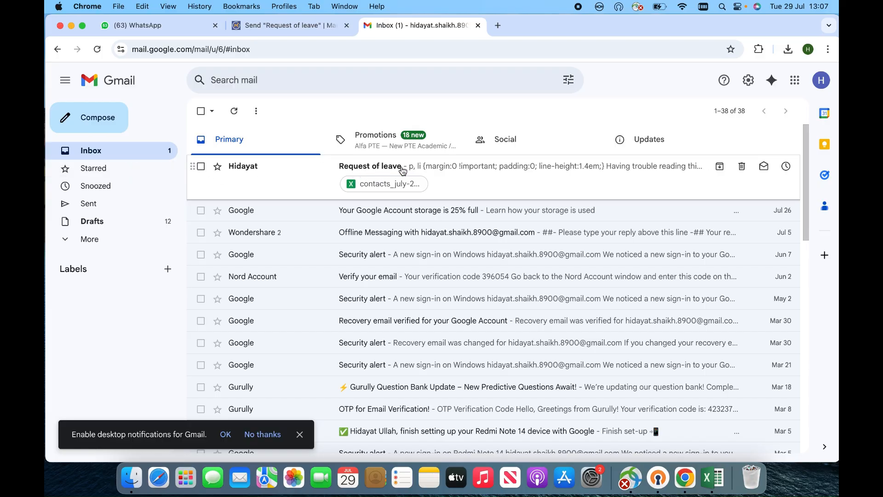
# Open the Request of leave email and review its body and contacts_july attachment.
pyautogui.click(425, 170)
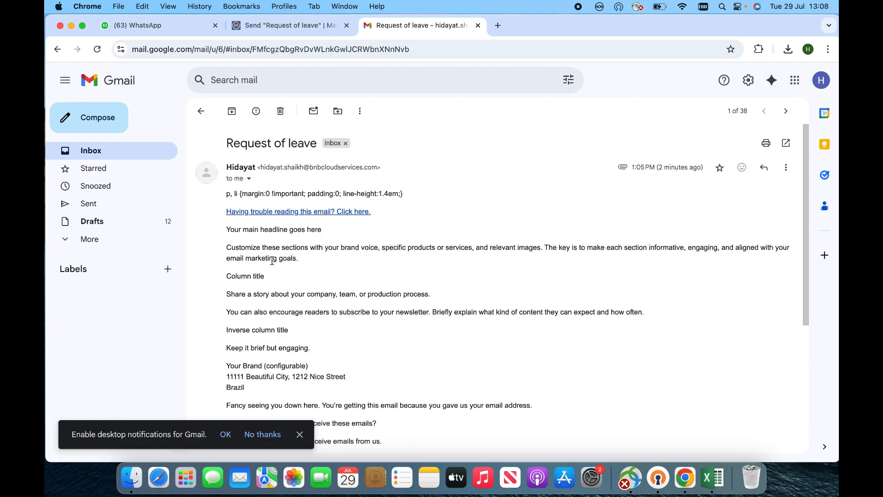
pyautogui.scroll(-3, 317, 269)
pyautogui.scroll(3, 317, 269)
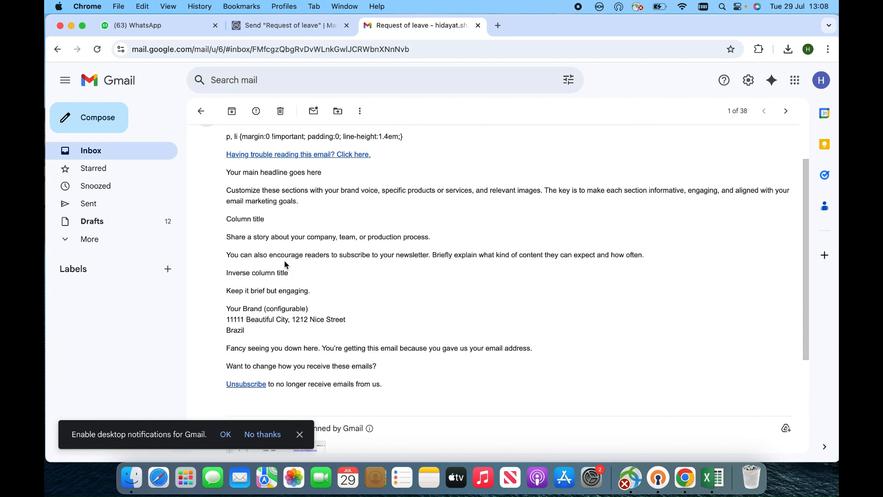
pyautogui.scroll(1, 238, 205)
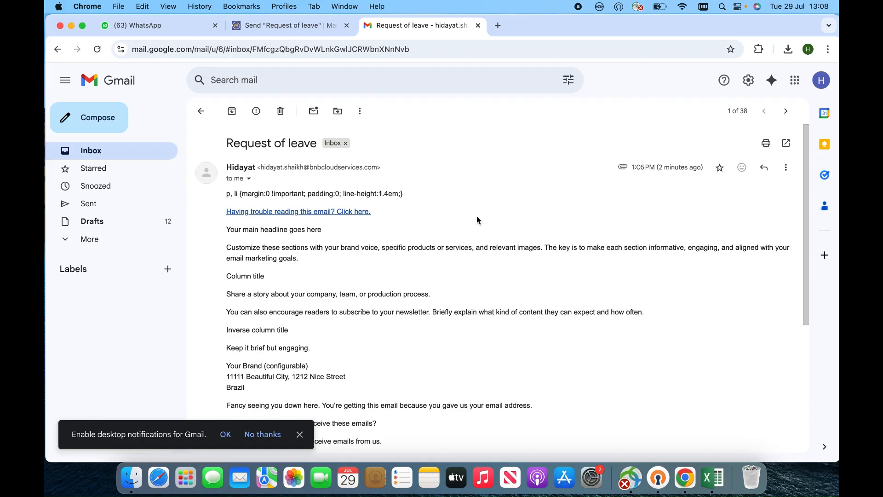
pyautogui.scroll(-5, 433, 258)
pyautogui.moveTo(252, 343)
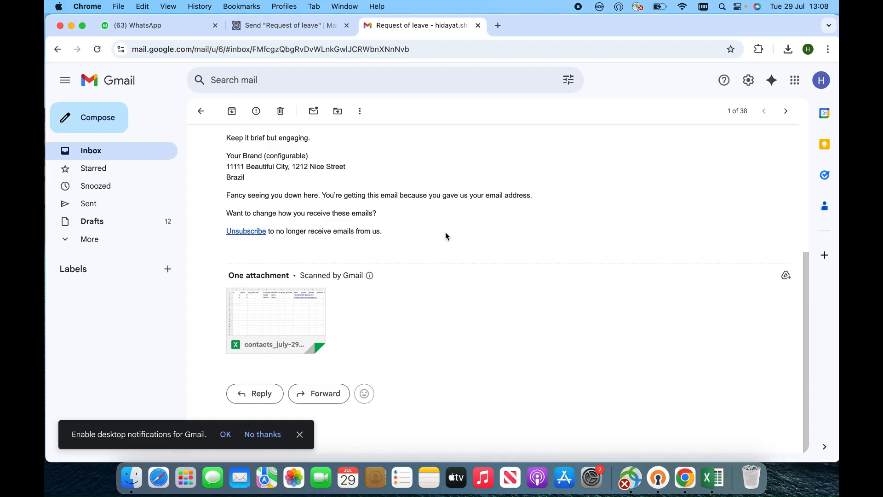
pyautogui.scroll(5, 445, 235)
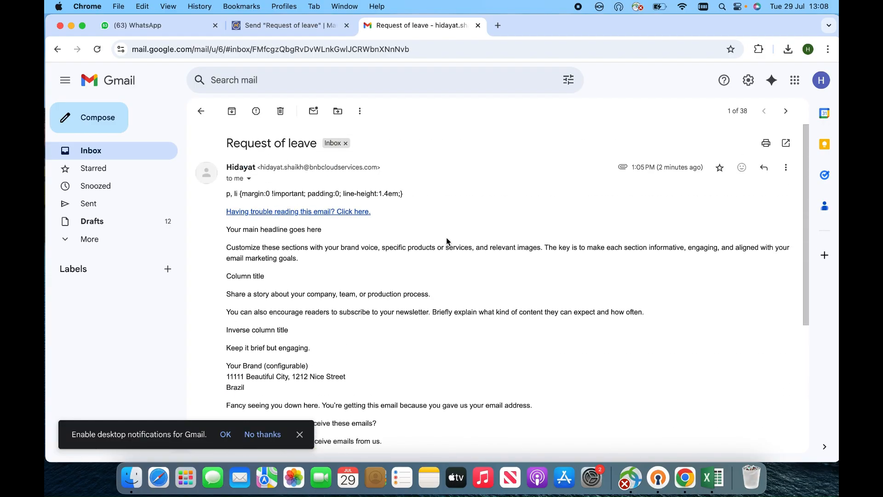